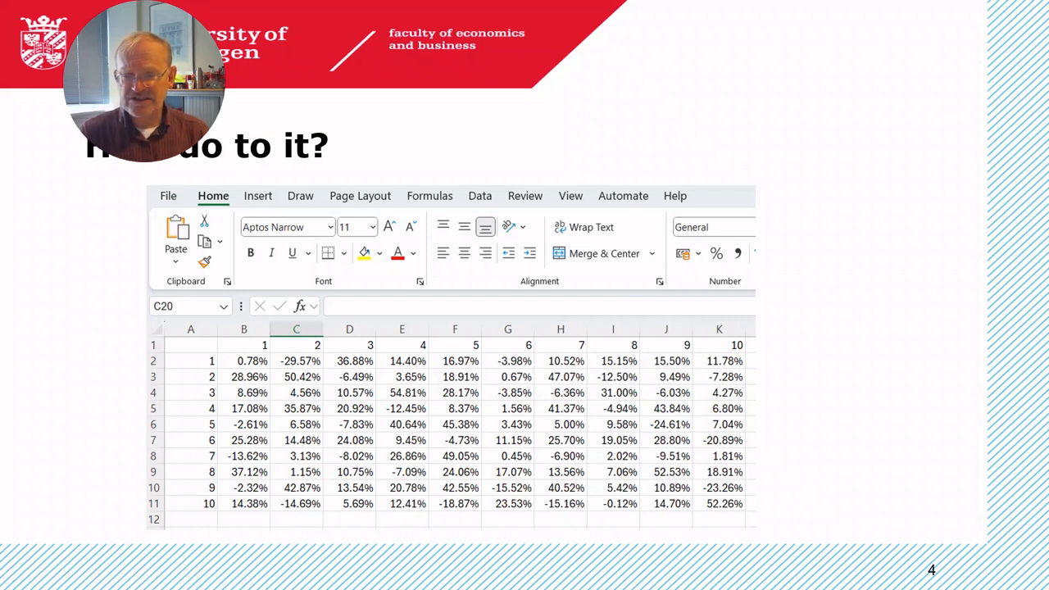
Switch from the slideshow to the Book1 workbook in Excel and examine the Stocks formulas in E9:E19 on Sheet2
click(254, 346)
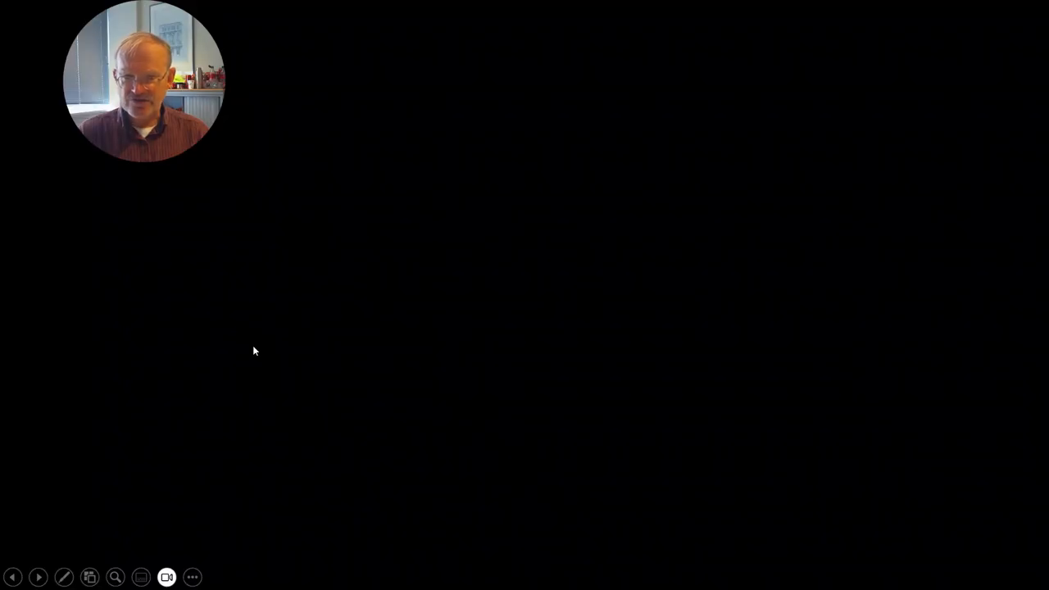
click(464, 18)
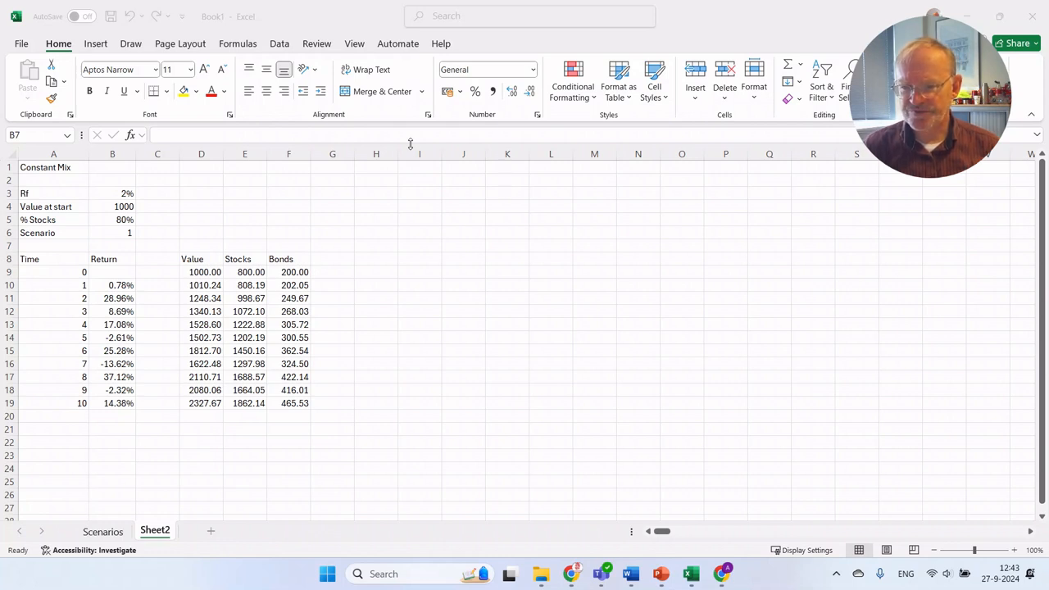
click(244, 276)
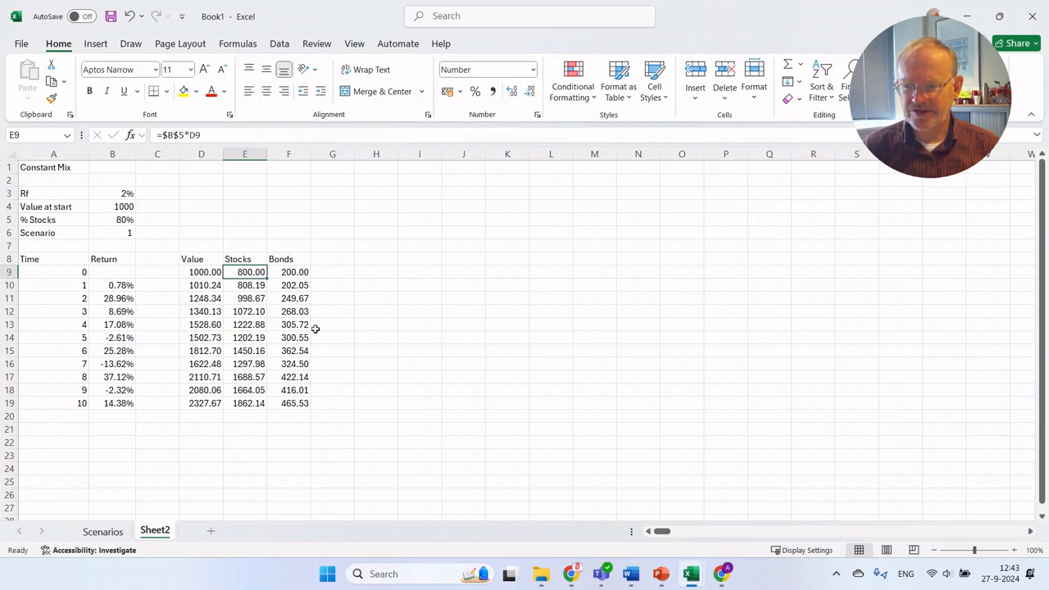
key(Down)
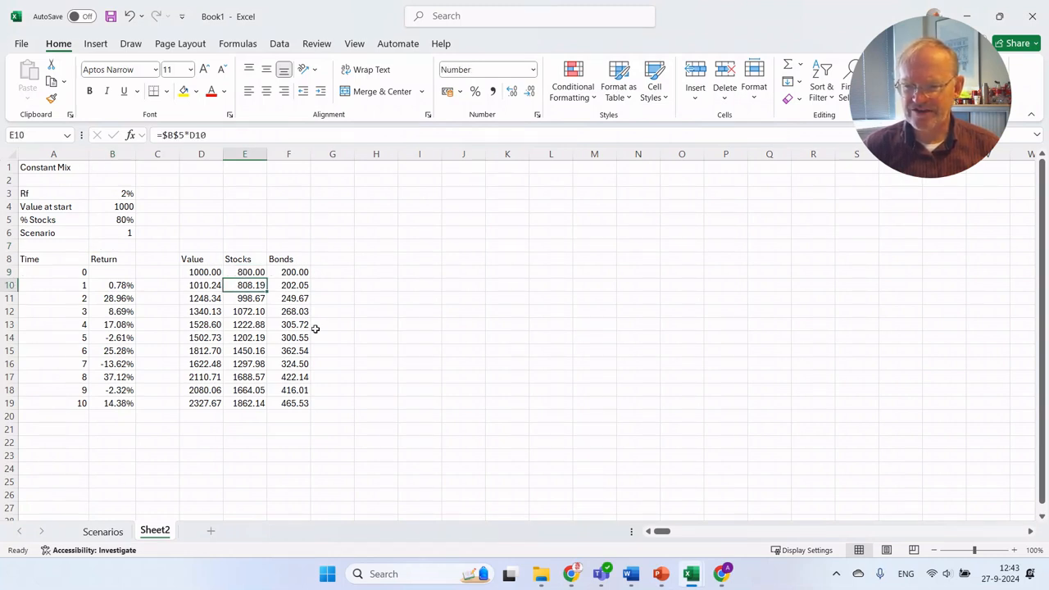
key(Down)
key(Down)
key(Down)
key(Down)
key(Down)
key(Down)
key(Down)
key(Down)
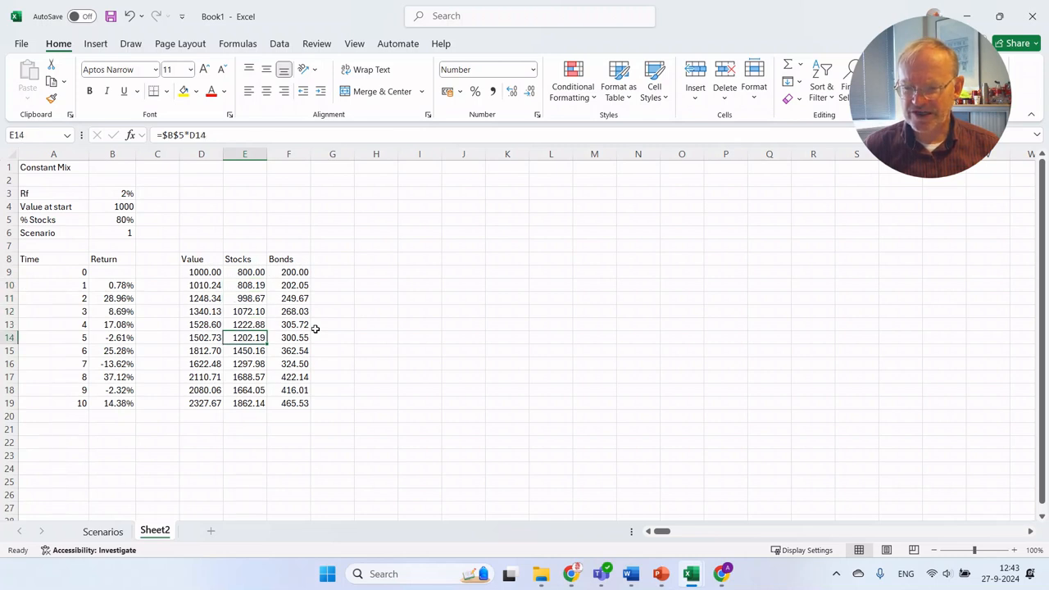
key(Down)
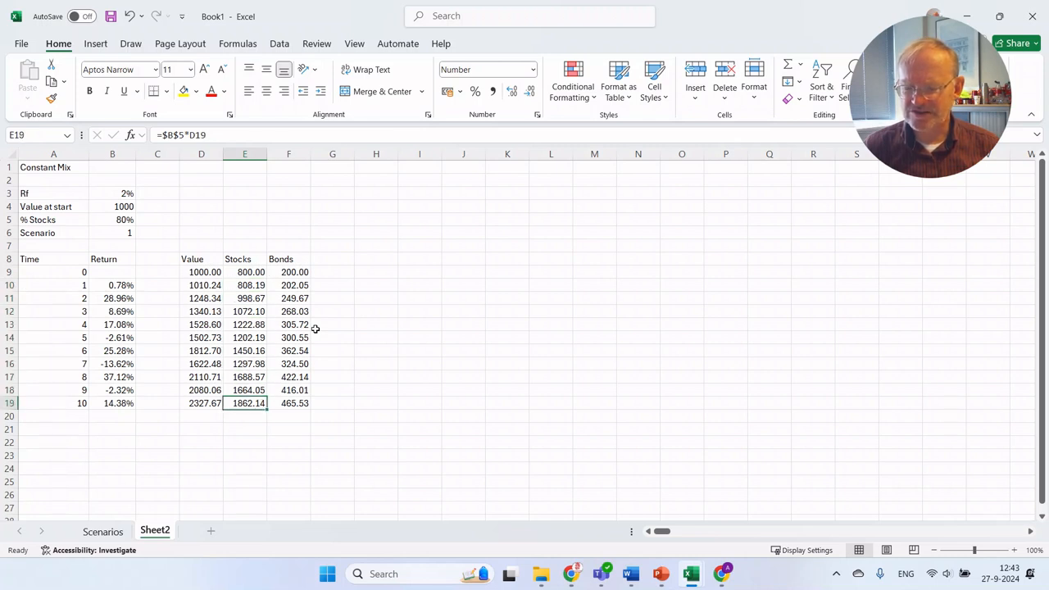
key(Left)
key(Left)
key(Down)
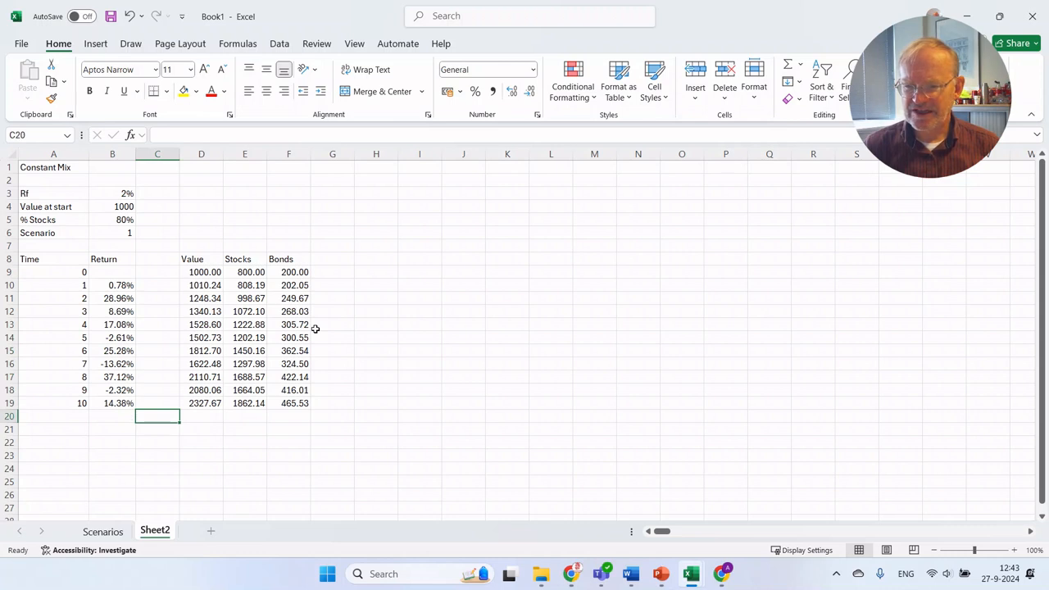
key(Down)
key(Right)
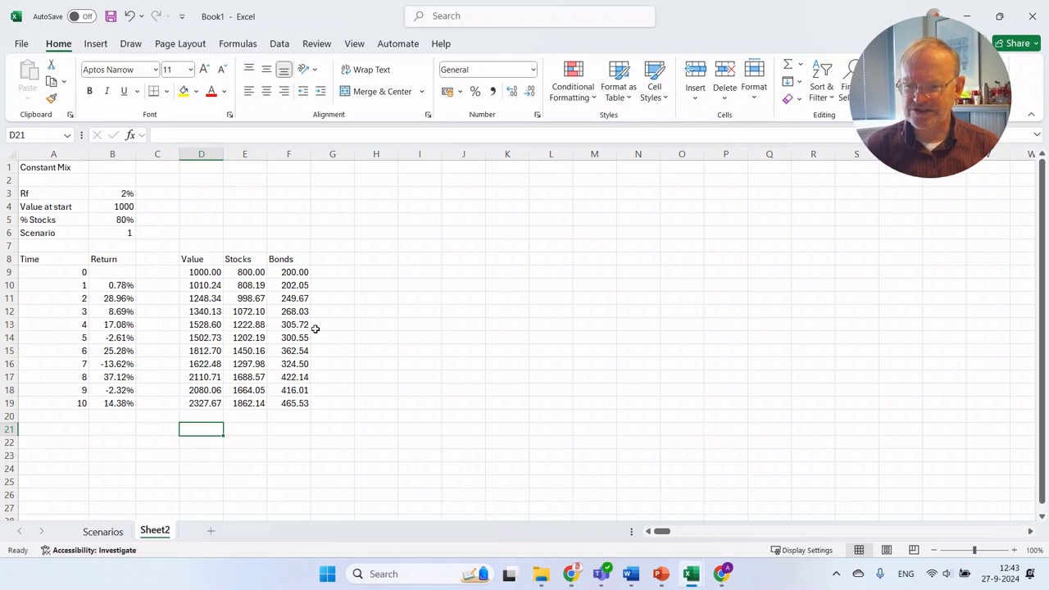
Set the scenario number in B6 of the Constant Mix sheet to 2
key(Up)
key(Up)
key(Up)
key(Up)
key(Up)
key(Up)
key(Up)
key(Up)
key(Up)
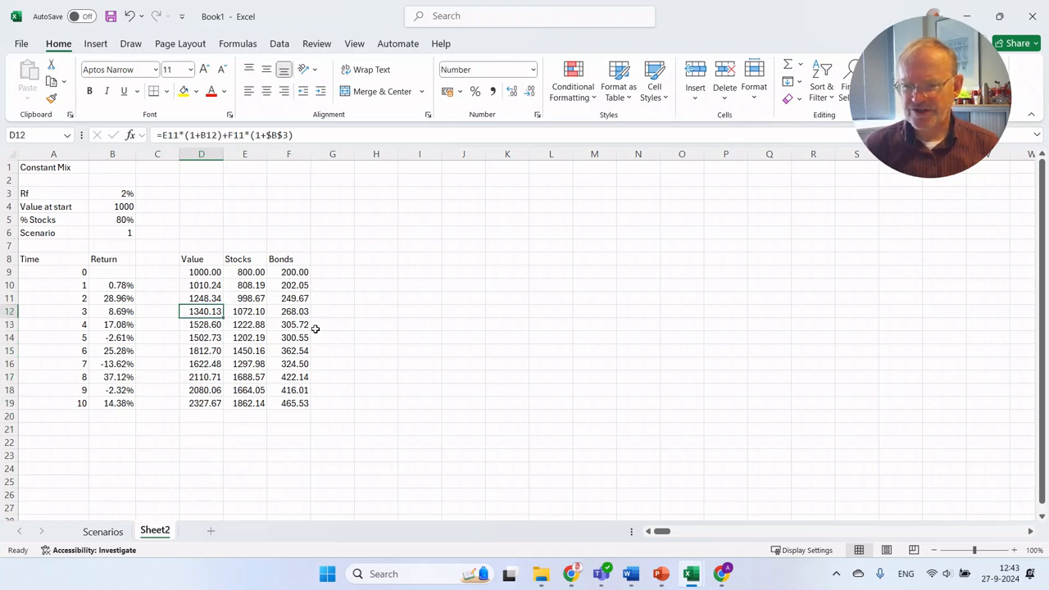
key(Up)
key(Up)
key(Up)
key(Up)
key(Up)
key(Up)
key(Left)
key(Left)
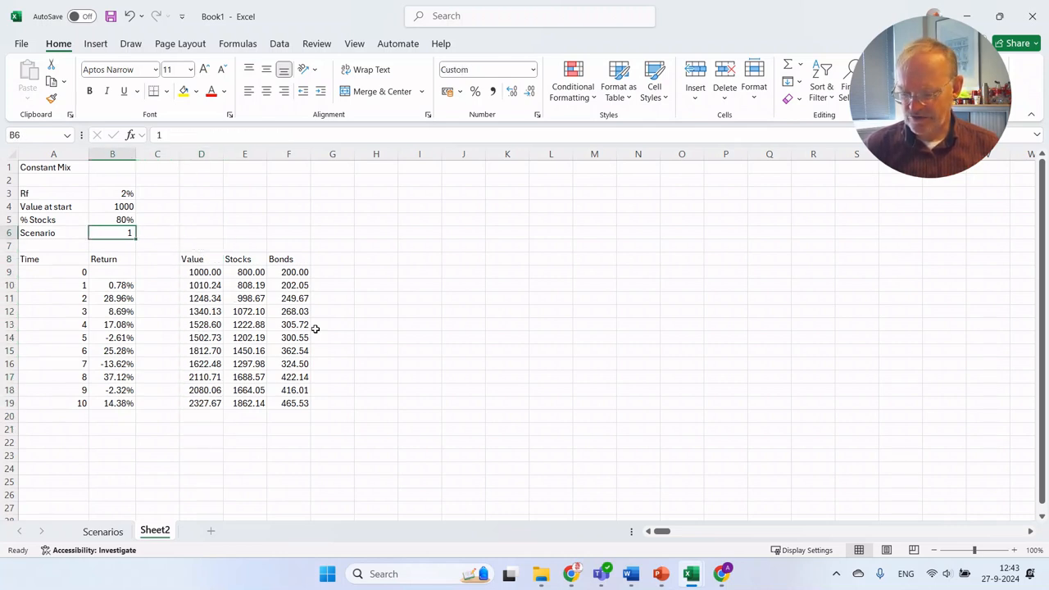
text(2)
key(Return)
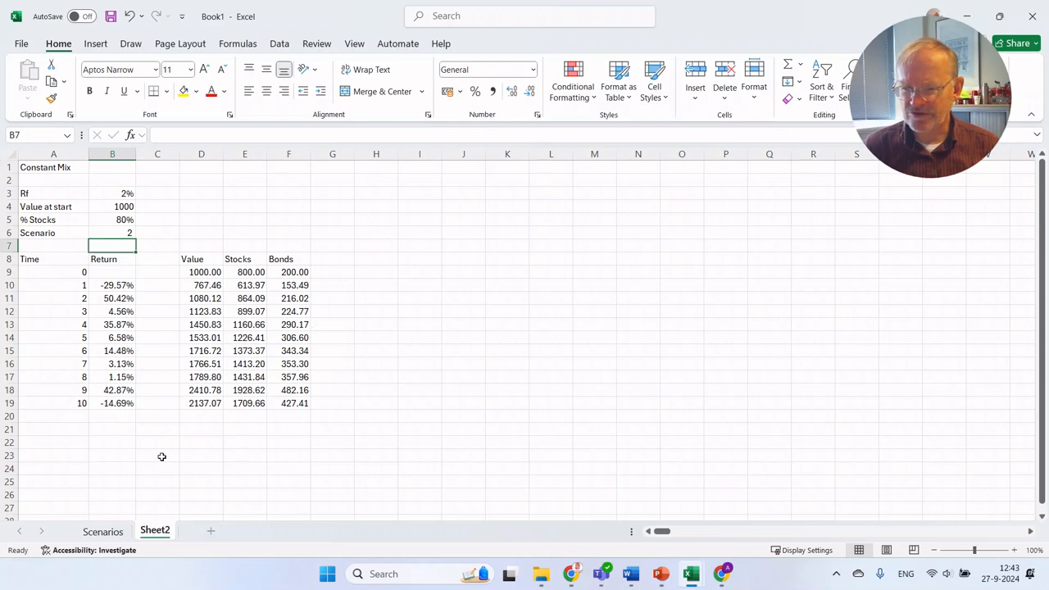
Examine the yearly returns of scenario 2 in column C of the Scenarios sheet
click(102, 532)
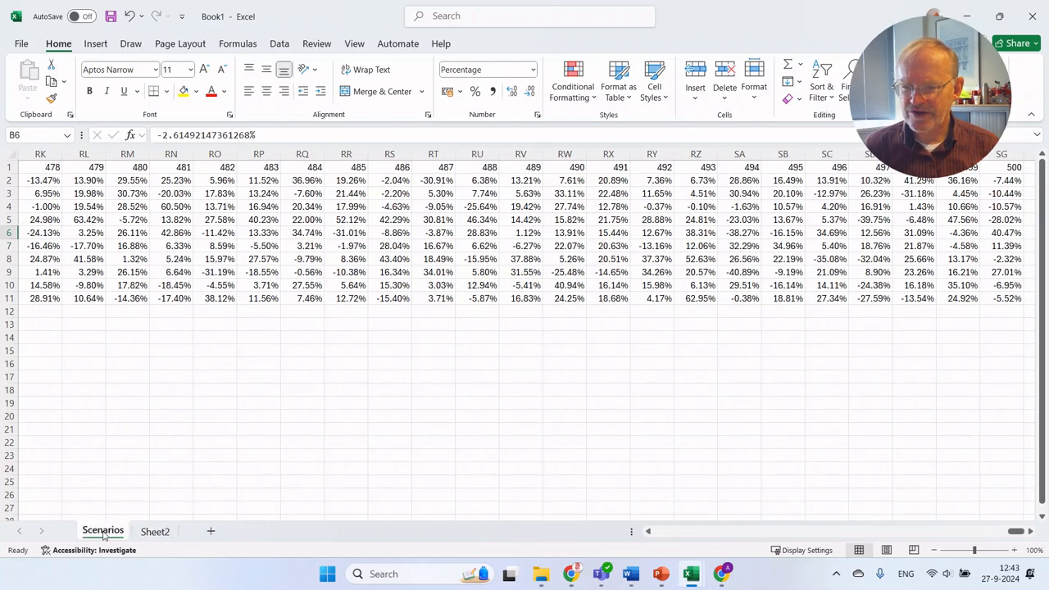
click(121, 282)
key(ctrl+Home)
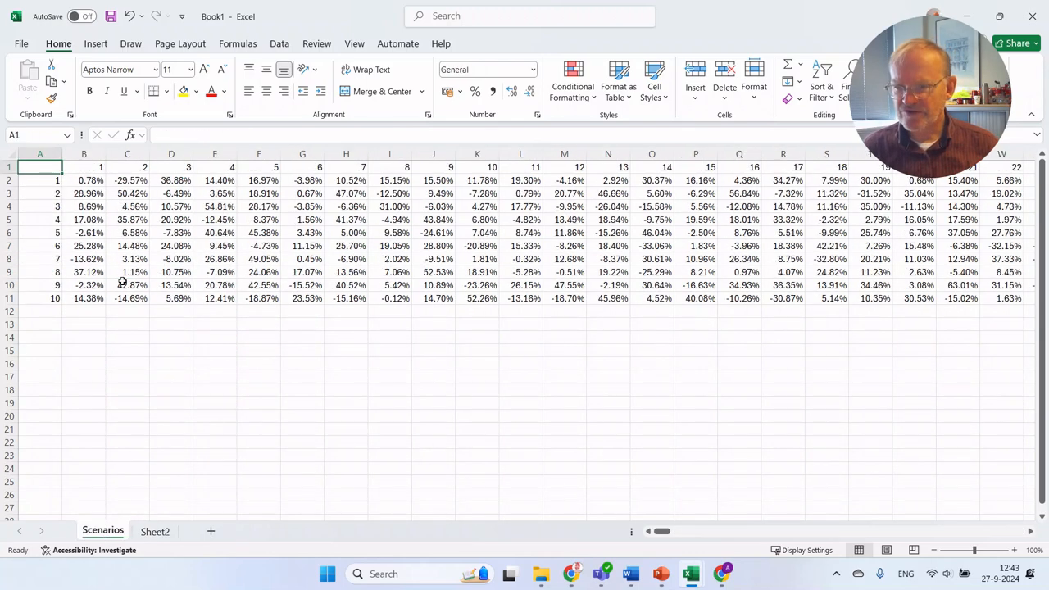
key(Right)
key(Right)
key(Down)
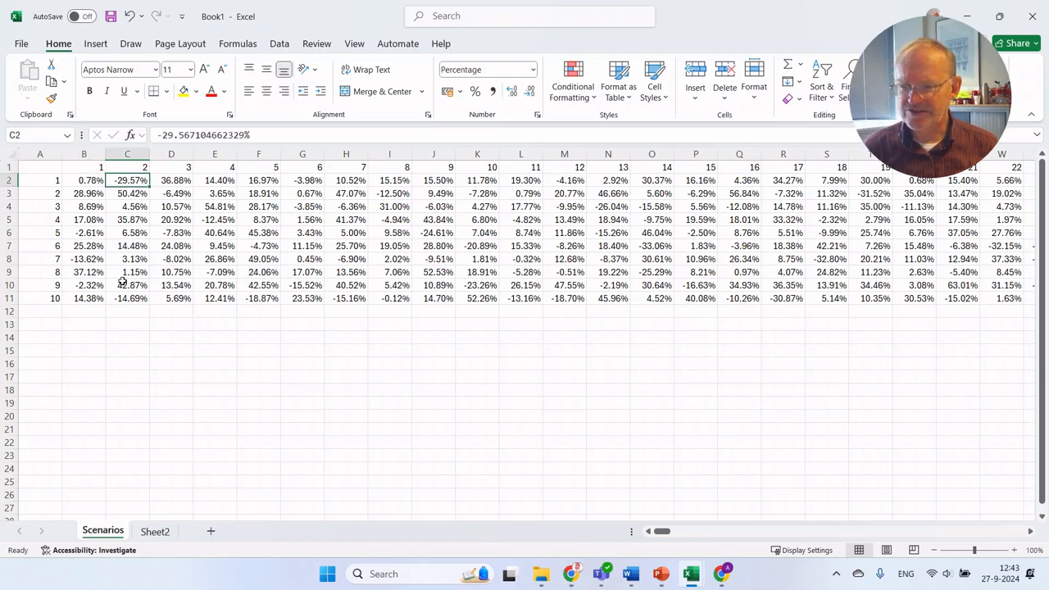
key(Down)
key(Down)
key(Down)
key(Down)
key(Down)
key(Down)
key(Down)
key(Down)
key(Down)
key(Down)
key(Down)
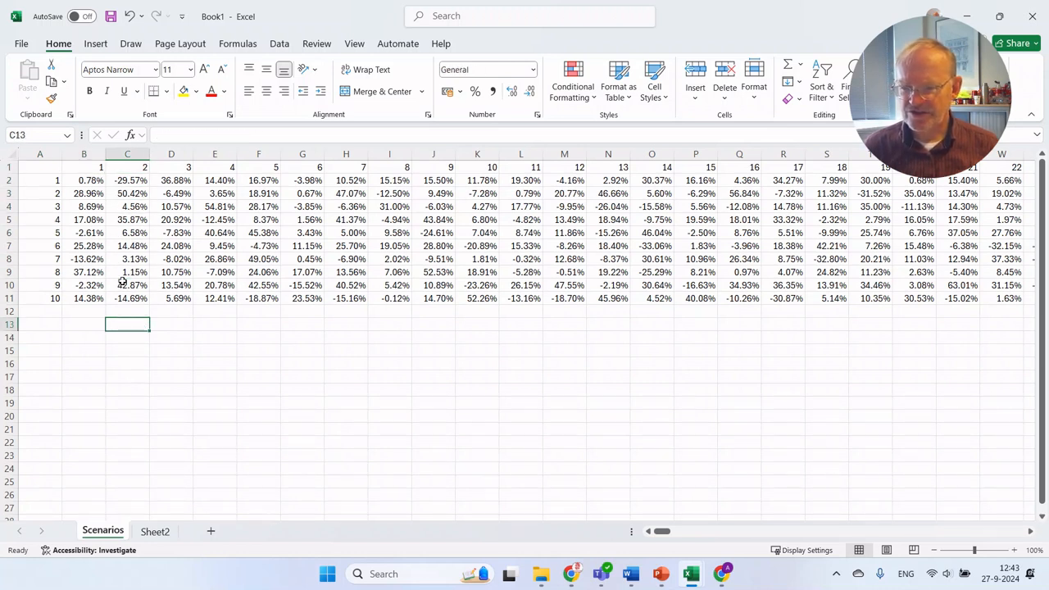
Return to Sheet2 and set the scenario number in B6 to 3
click(155, 533)
key(Up)
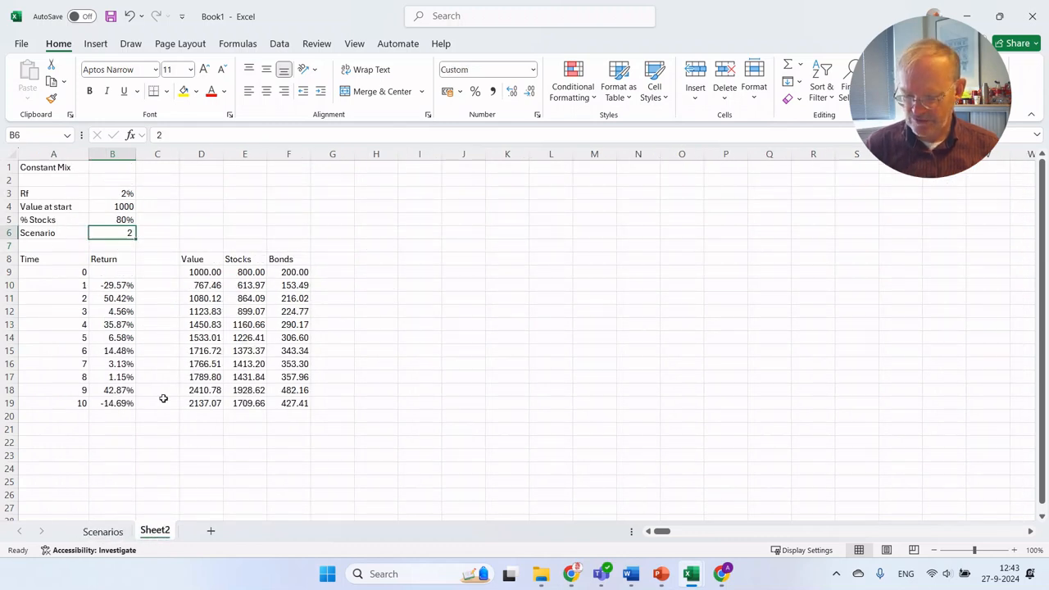
text(3)
key(Return)
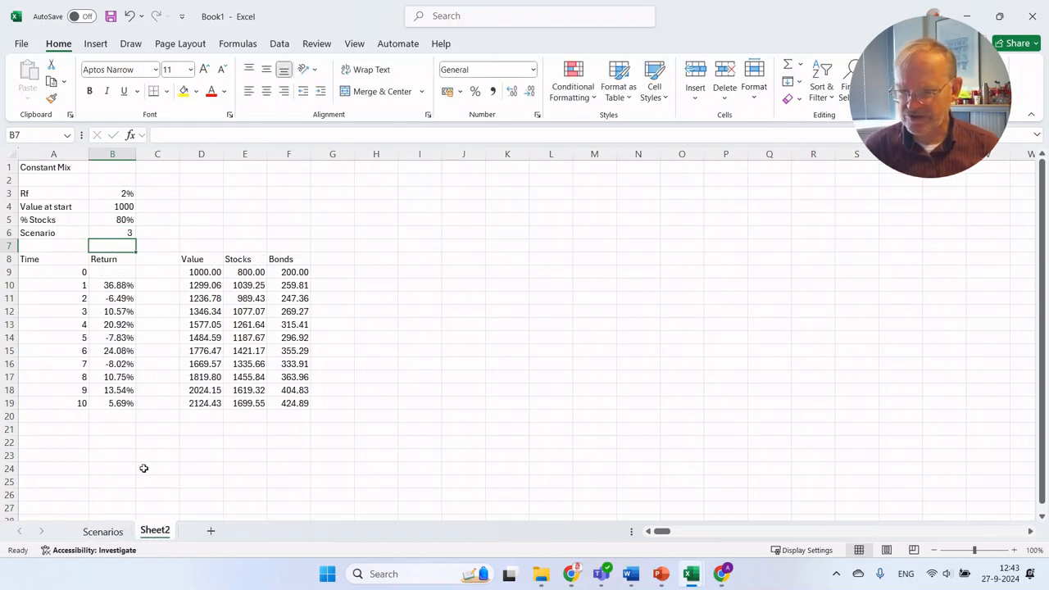
Check the scenario 3 returns on the Scenarios sheet and the final portfolio value formula in D19 of Sheet2
click(104, 531)
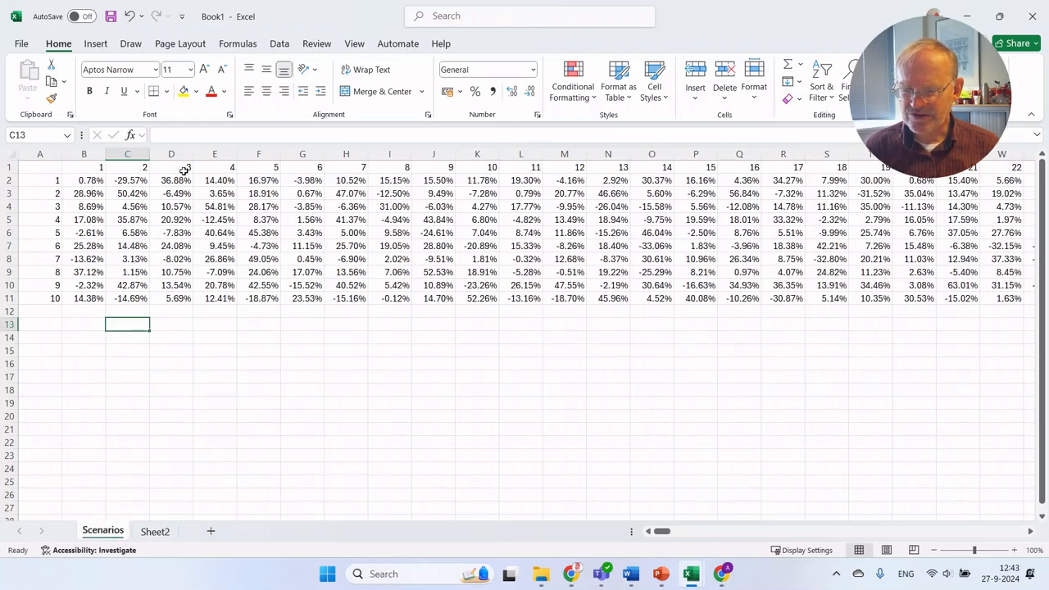
click(154, 531)
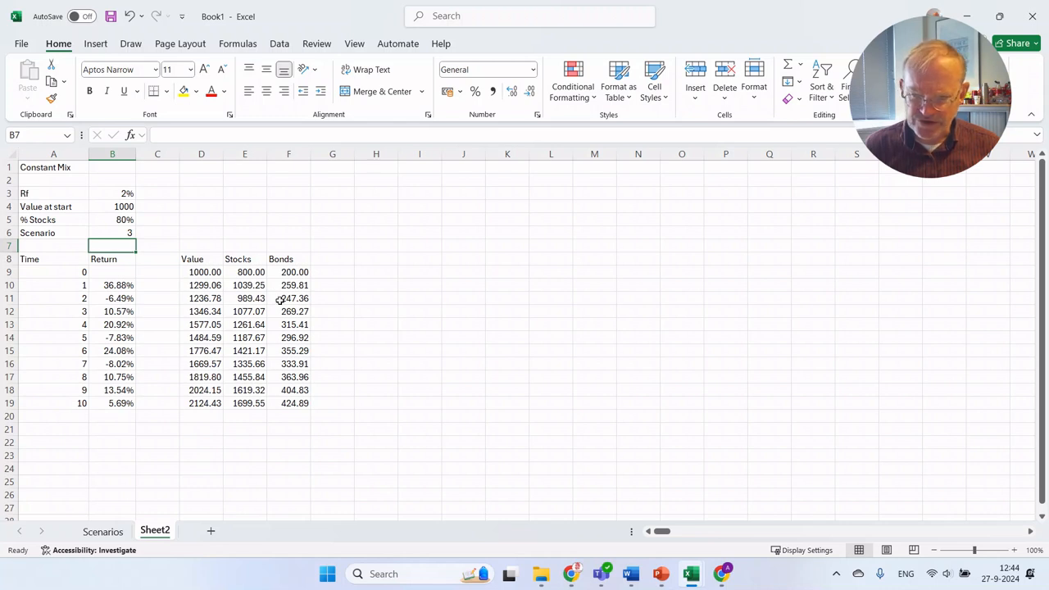
click(208, 404)
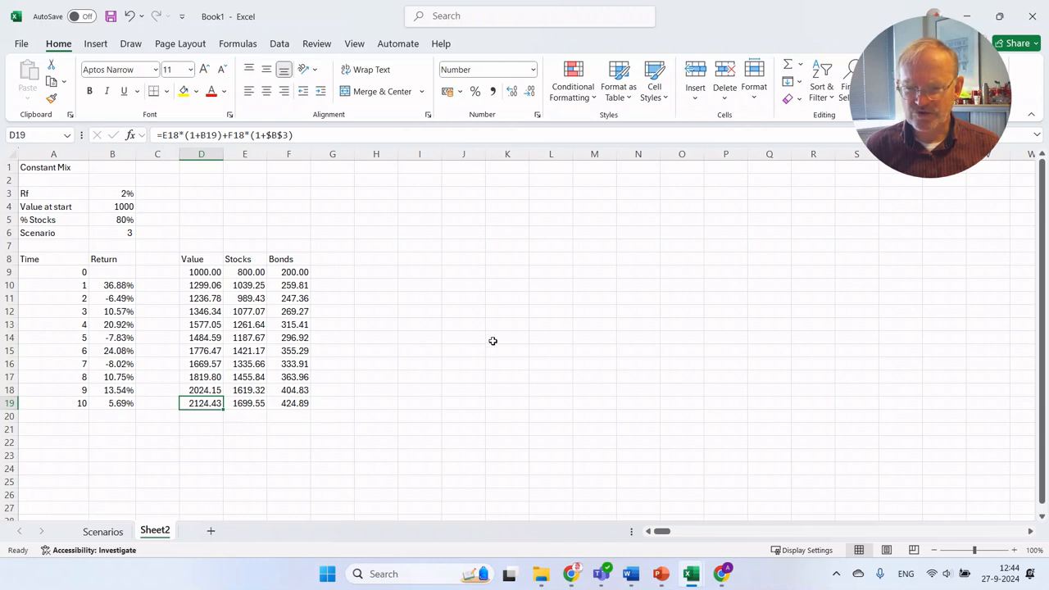
Enter the first two scenario numbers, 1 and 2, in K8 and K9
click(503, 259)
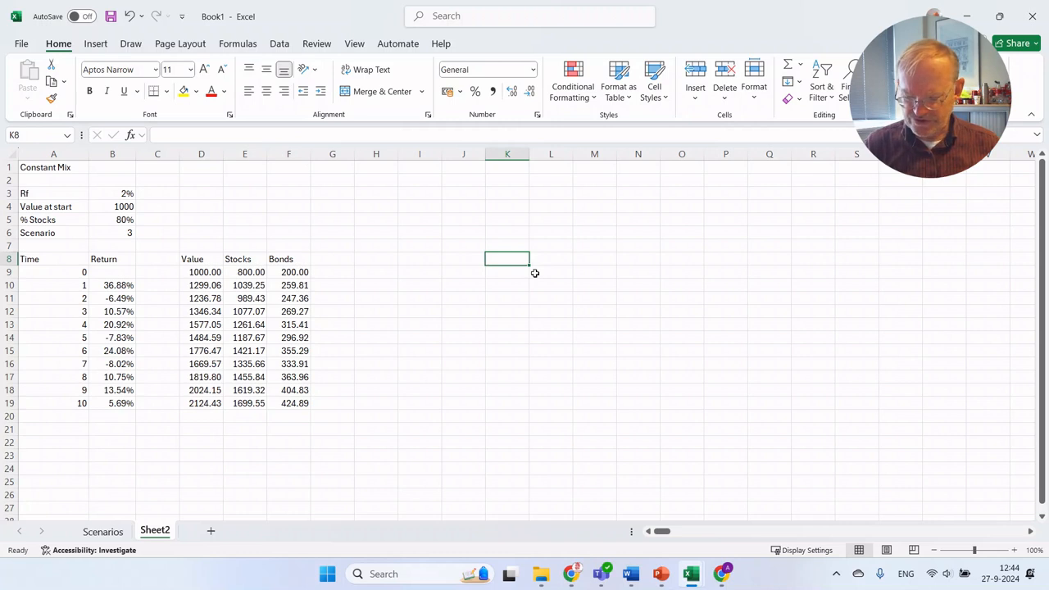
text(1)
key(Return)
text(2)
key(Return)
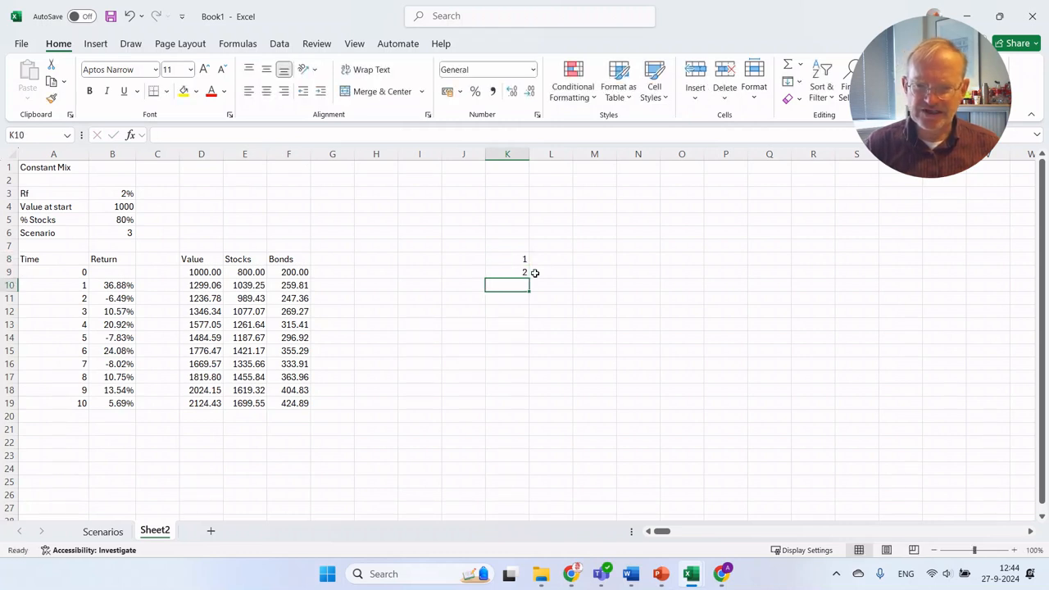
Link L7, one row above and one column beside the scenario numbers, to the final portfolio value with =D19
key(Up)
key(Up)
key(Up)
key(Right)
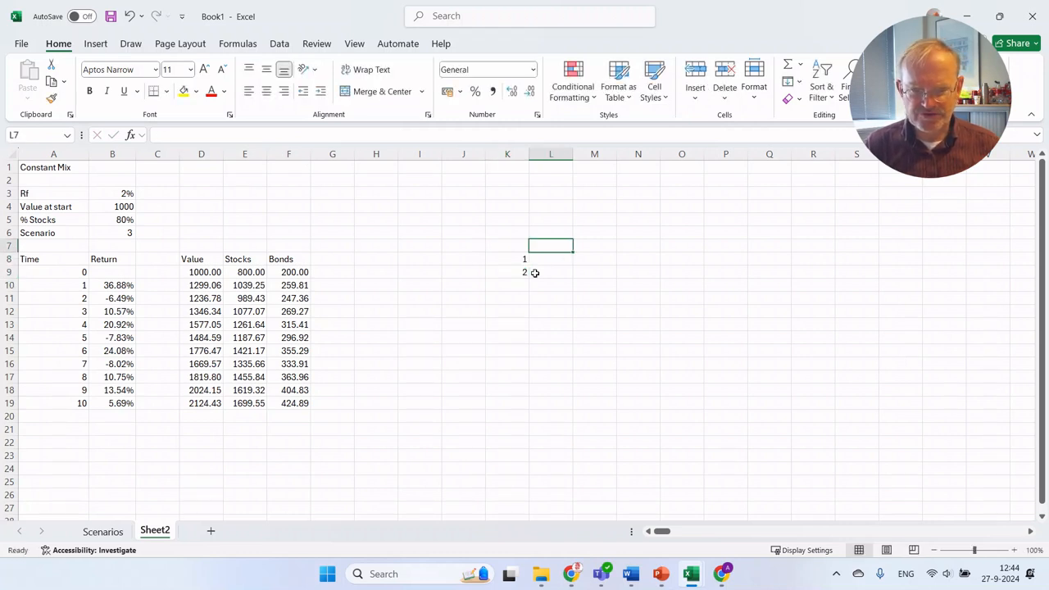
text(=)
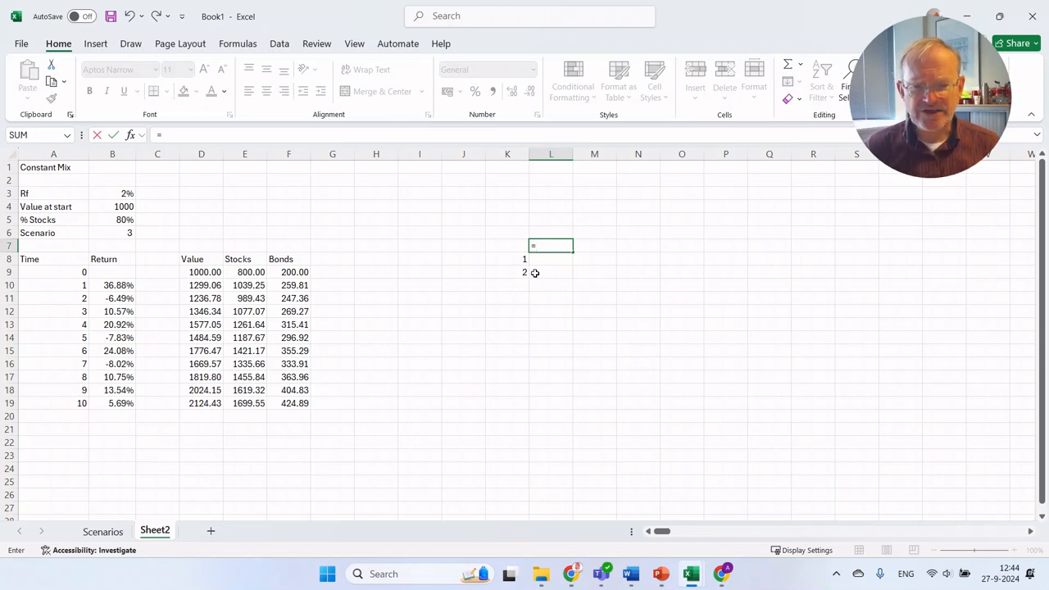
click(205, 405)
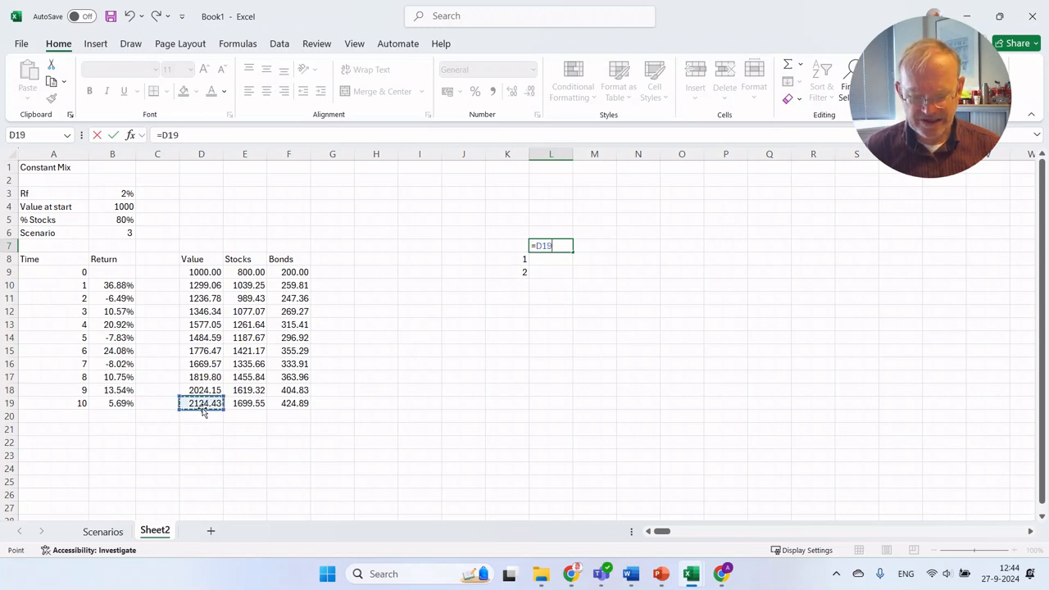
key(Return)
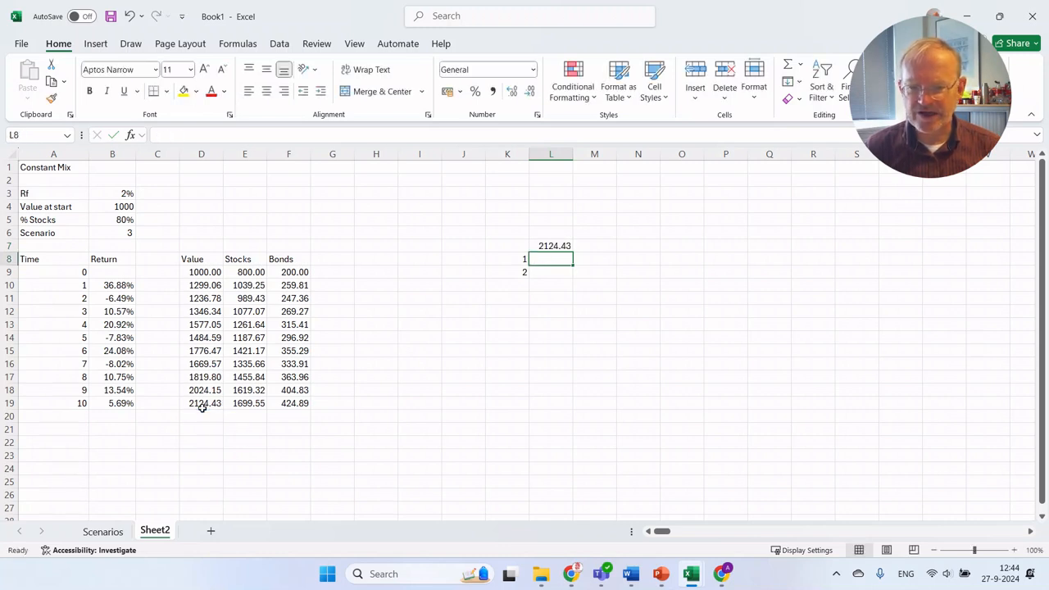
key(Up)
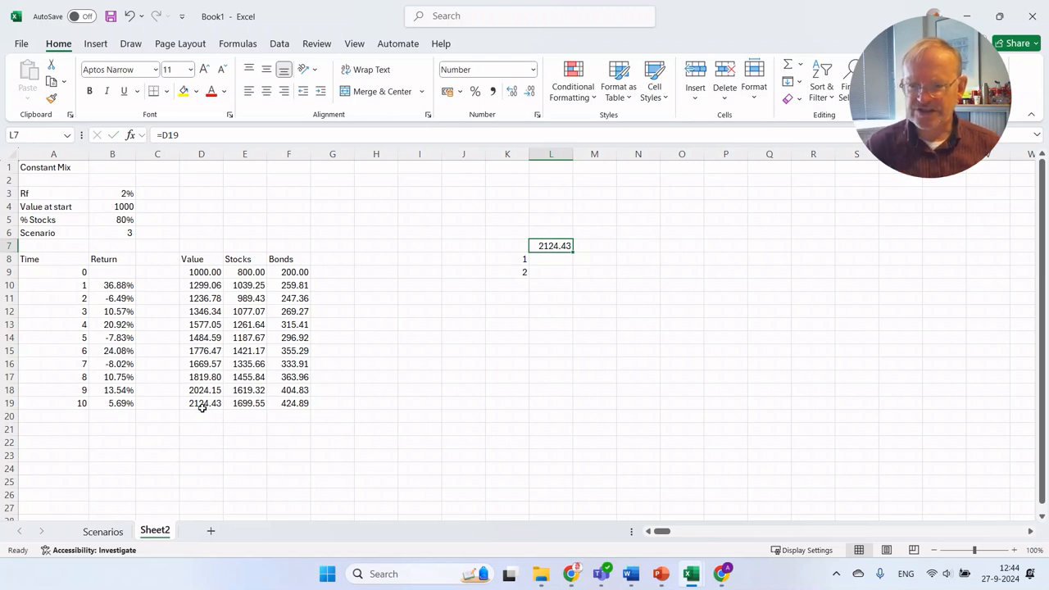
key(Right)
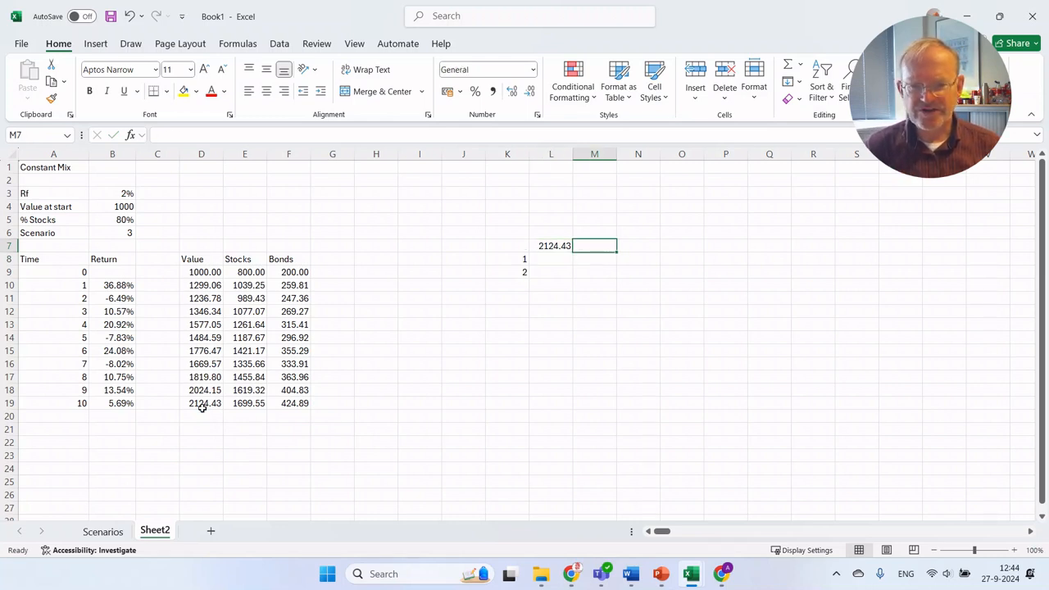
key(Left)
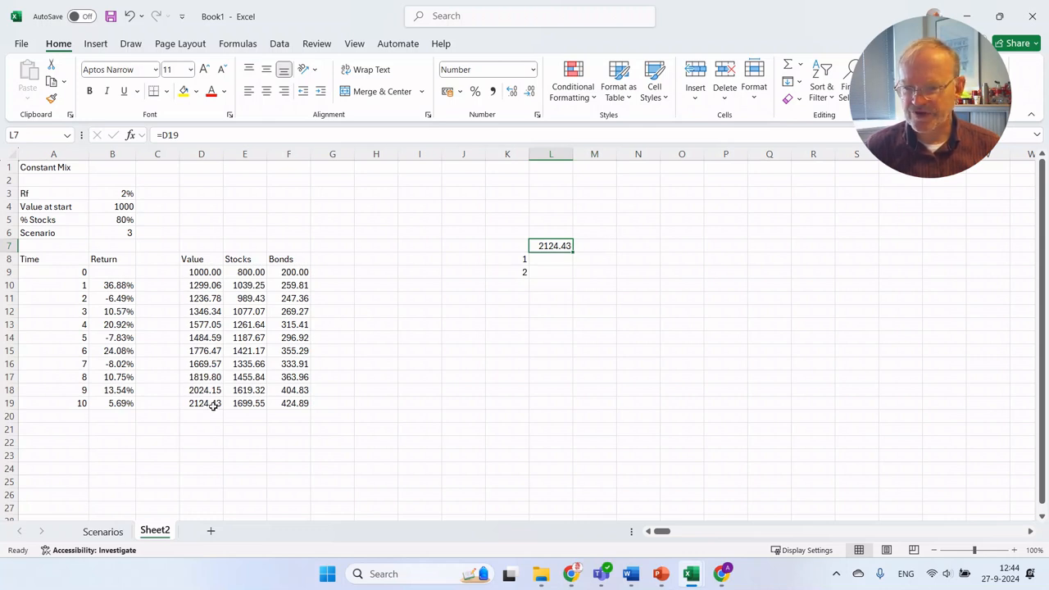
Extend the scenario number series from K8:K9 down column K to 504 in K511
click(523, 284)
click(522, 273)
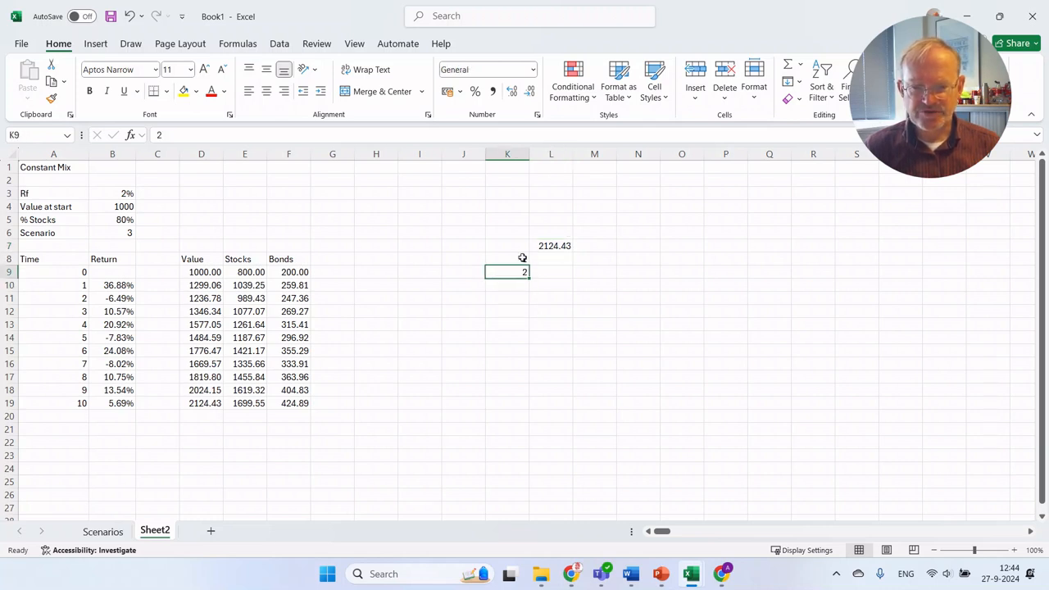
drag(522, 261, 506, 195)
key(Down)
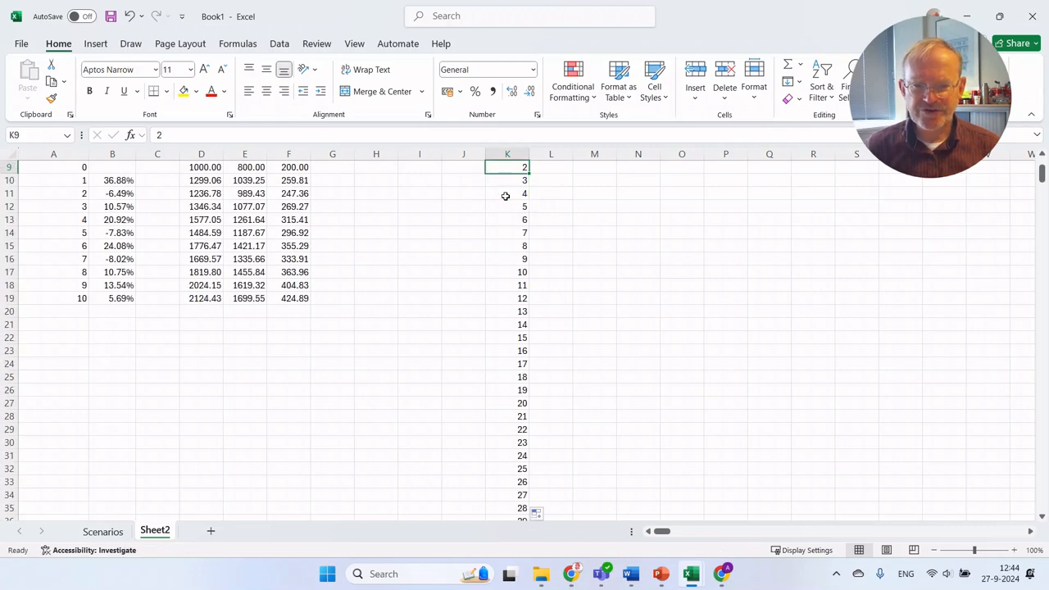
Delete the surplus scenario numbers 501 to 504 in K508:K511 and return to the start of the series at K8
key(ctrl+Down)
key(shift+Up)
key(shift+Up)
key(shift+Up)
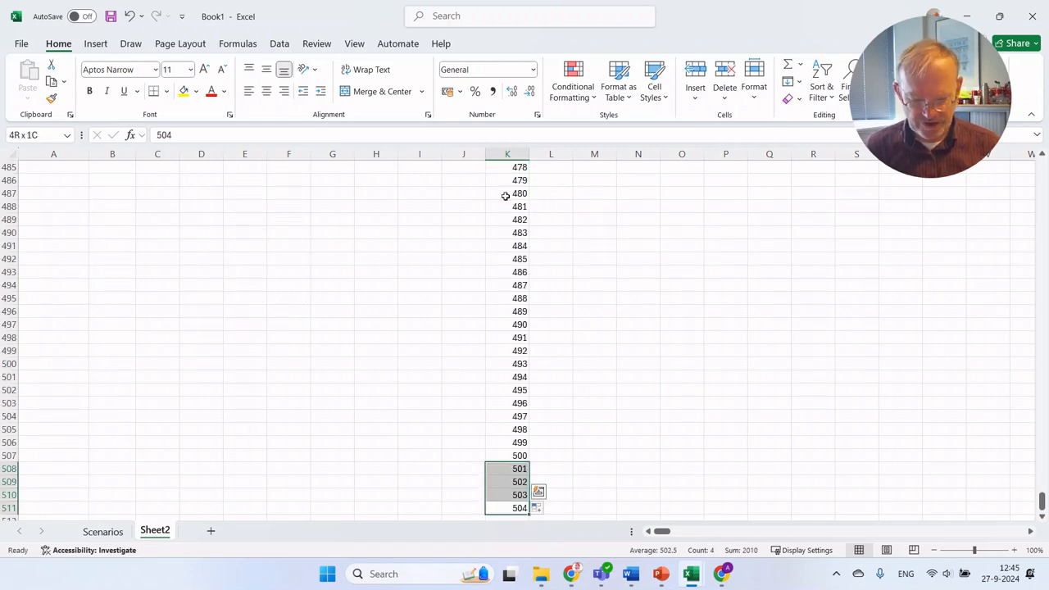
key(Delete)
key(Up)
key(ctrl+Up)
key(ctrl+Up)
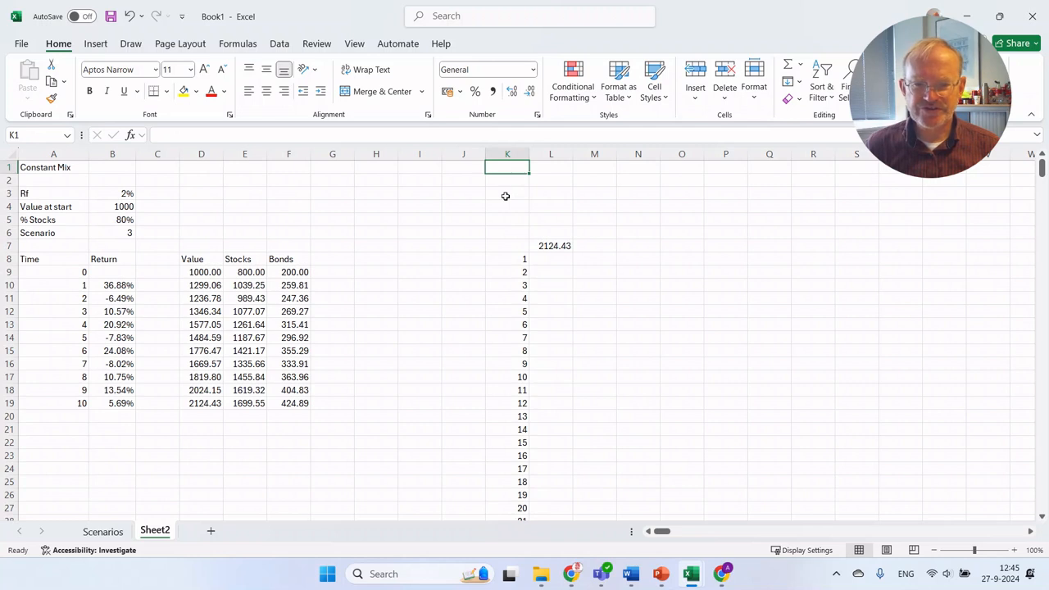
key(Down)
key(Down)
key(Down)
key(Down)
key(Down)
key(Down)
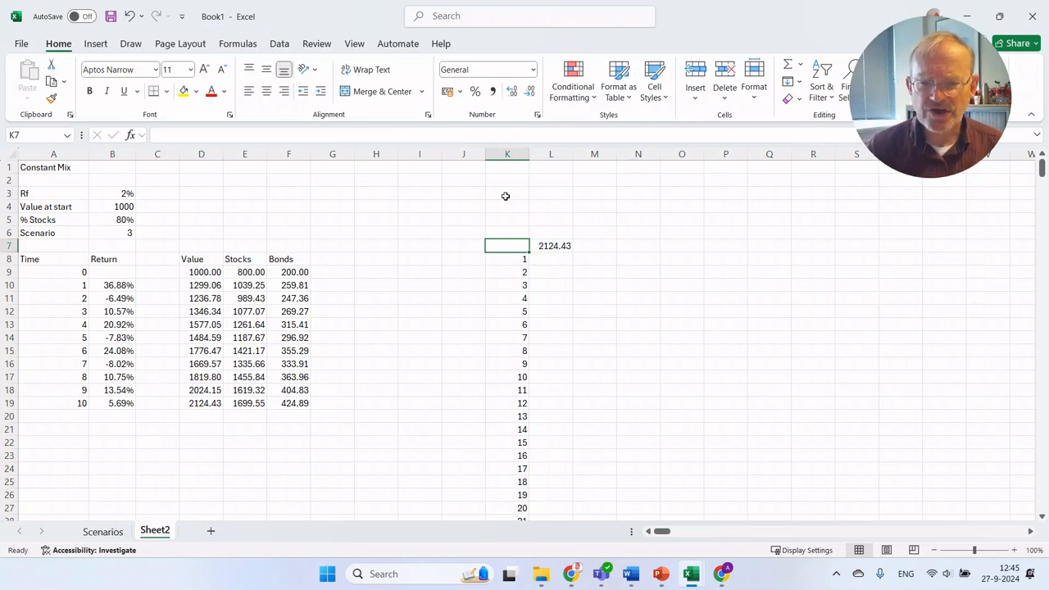
click(518, 261)
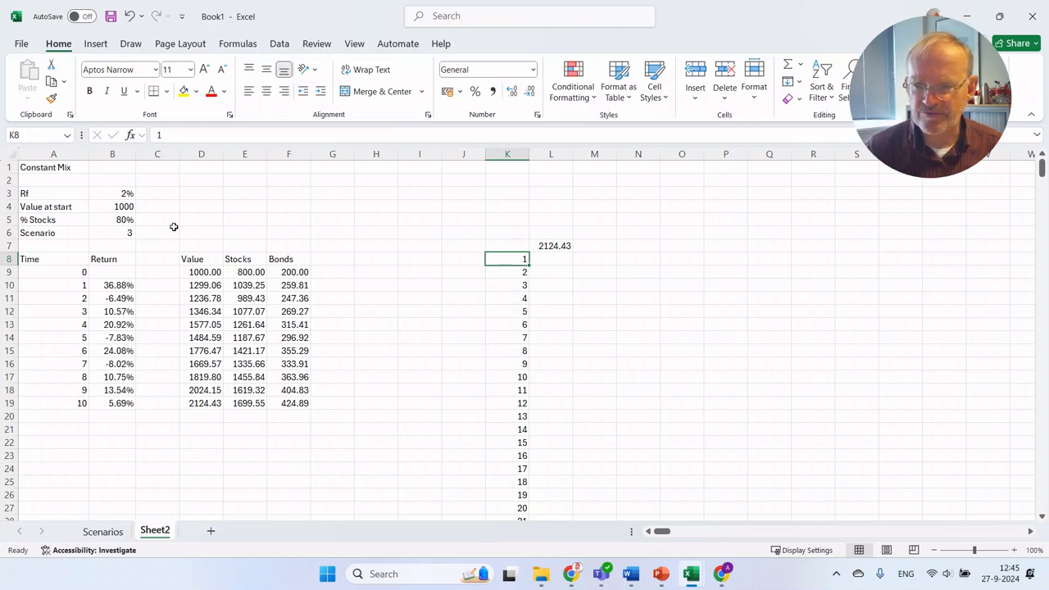
Review the scenario input in B6, the final value in D19 and the empty result cells beside scenarios 1 and 2
click(108, 231)
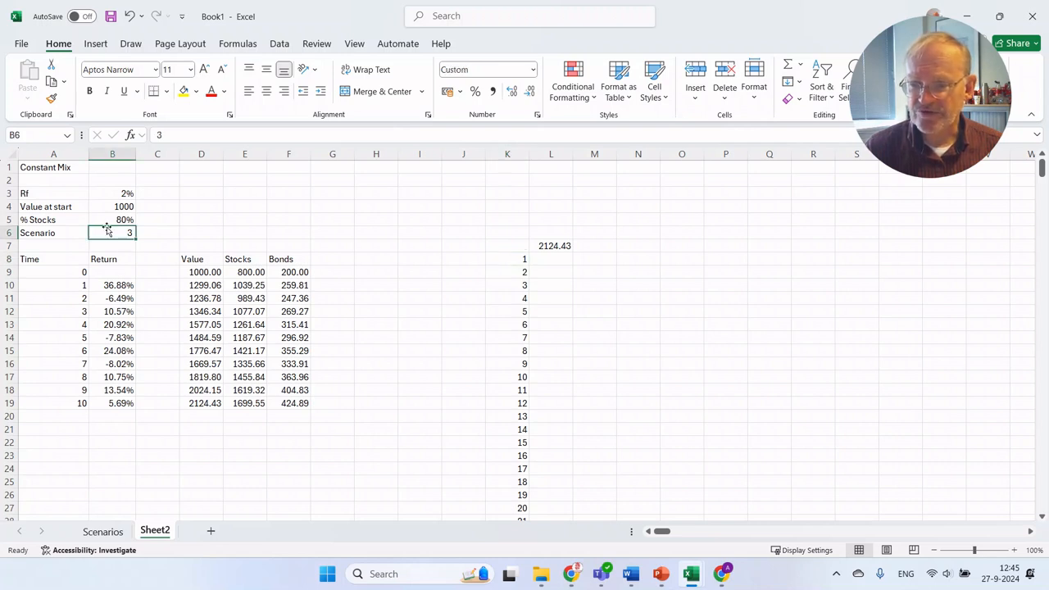
click(211, 403)
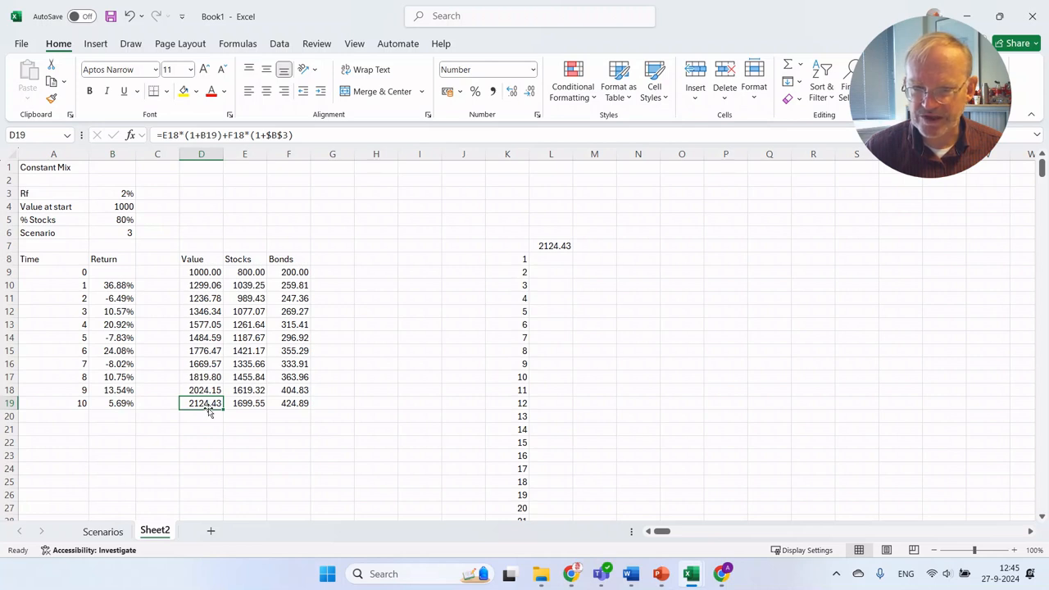
click(562, 260)
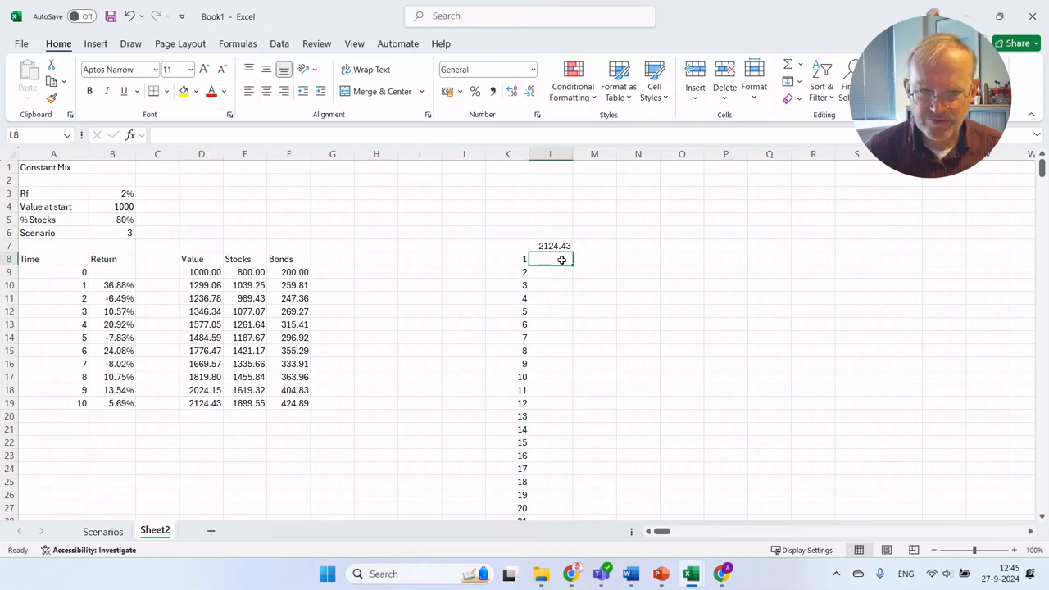
click(551, 274)
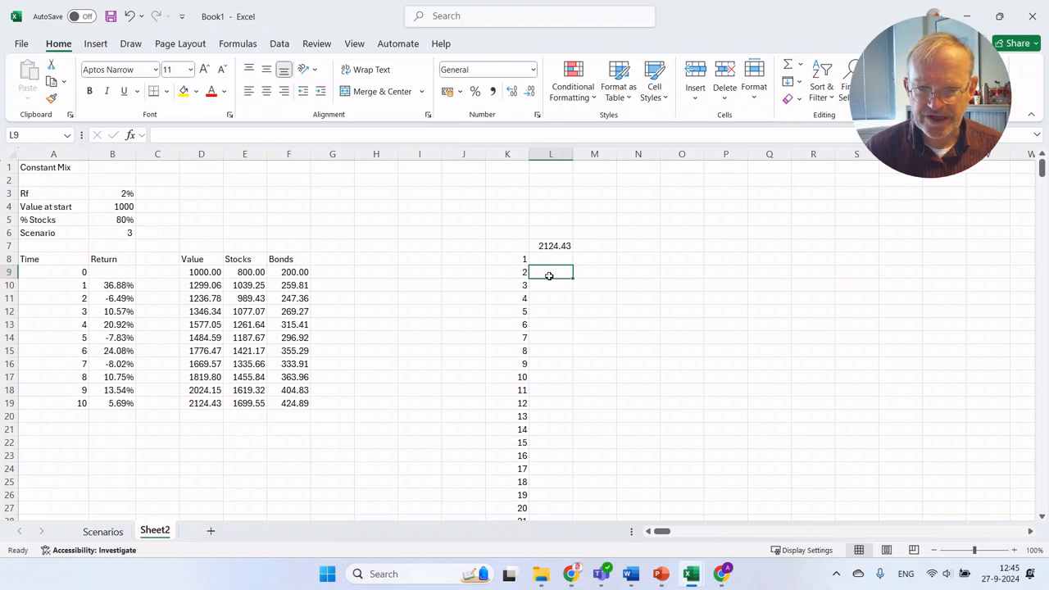
click(522, 275)
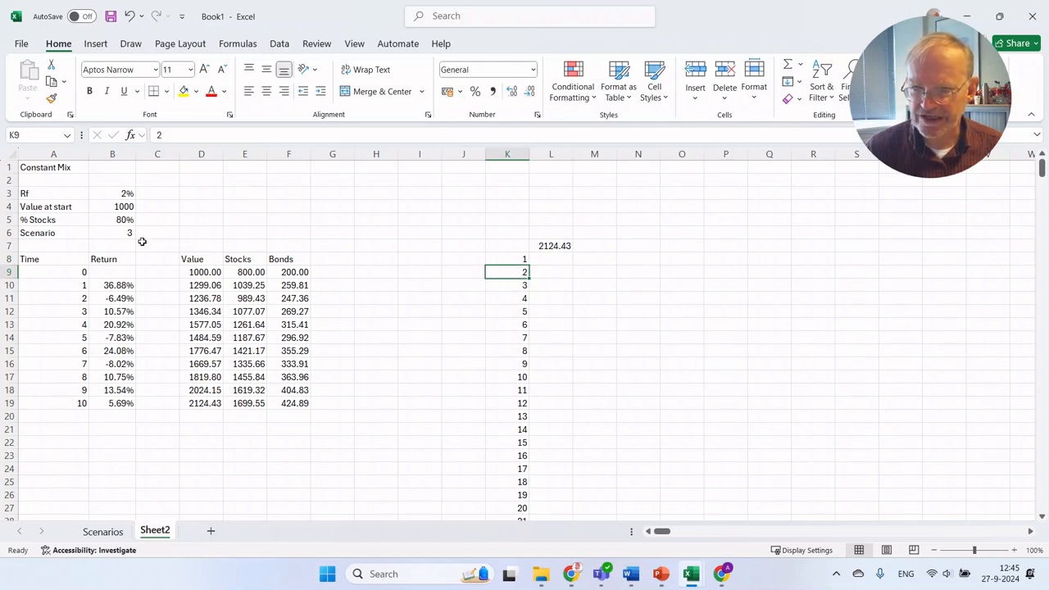
click(559, 276)
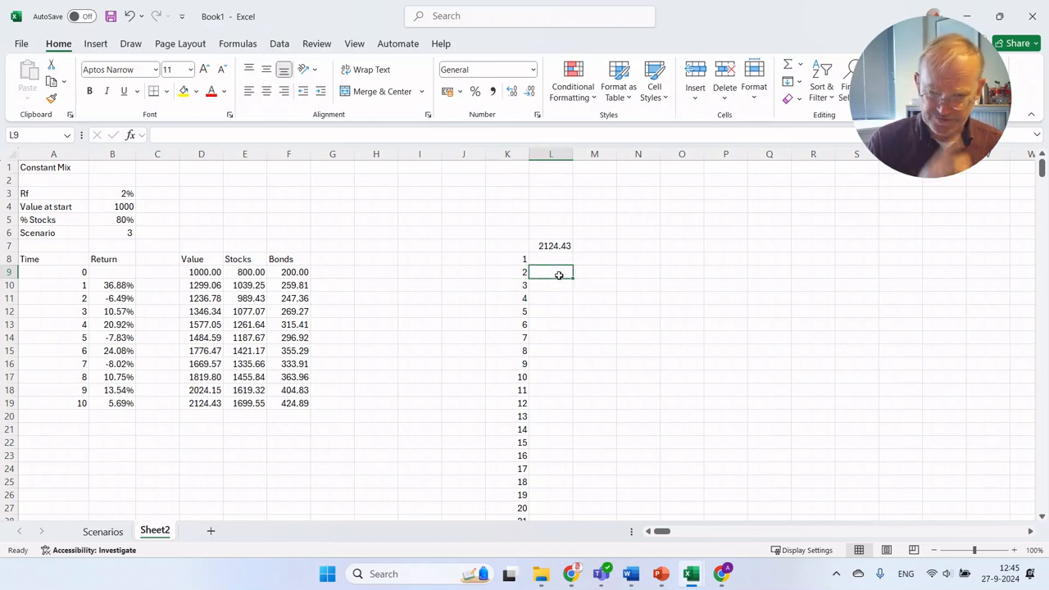
Create a one-variable What-If data table over K7:L507, using the scenario number in B6 as the column input cell
click(503, 245)
key(shift+Right)
key(shift+Down)
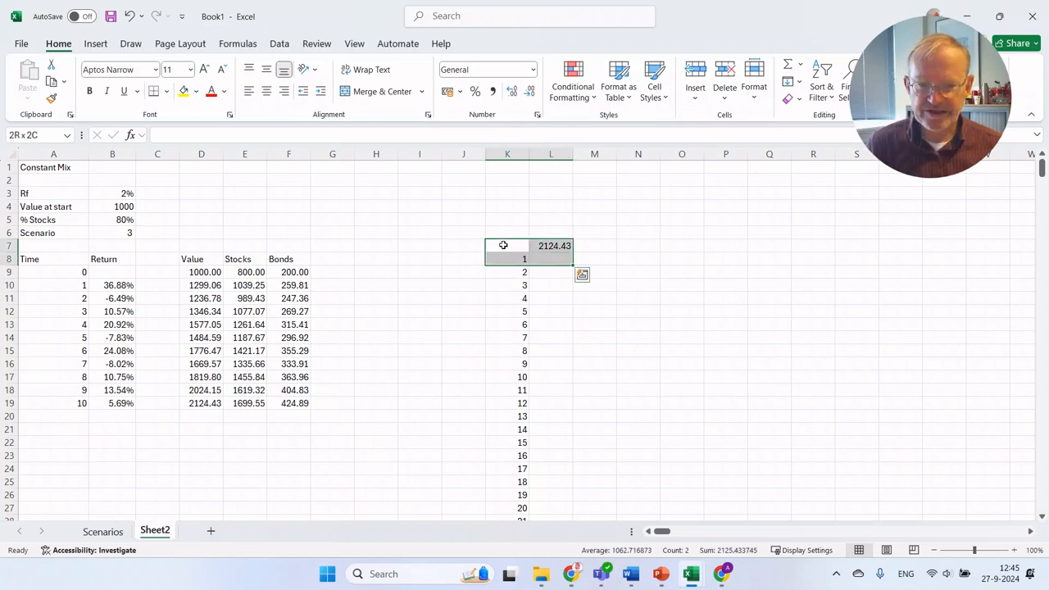
key(ctrl+shift+Down)
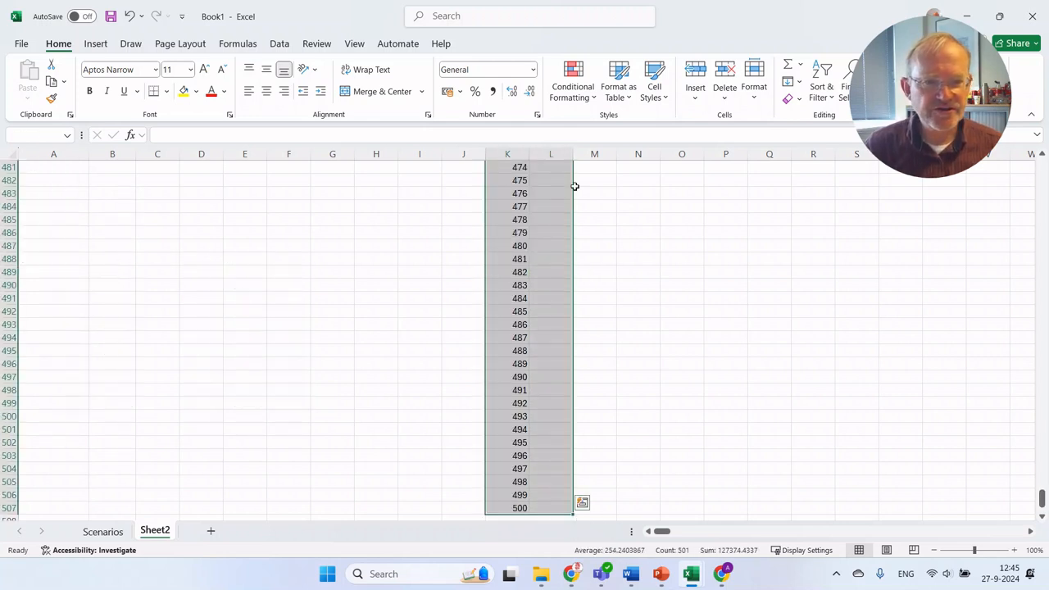
click(282, 44)
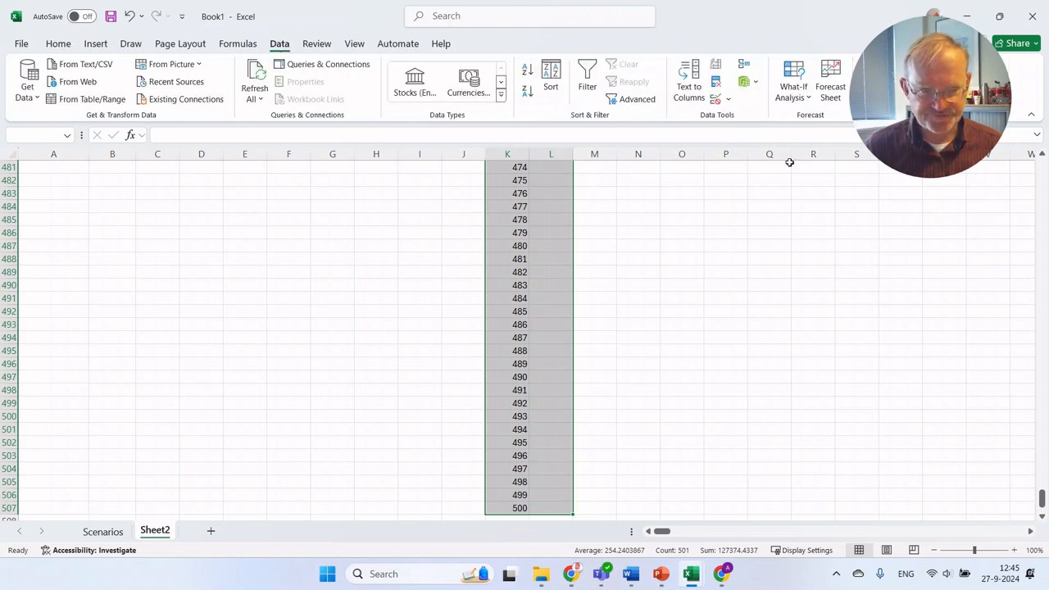
click(809, 100)
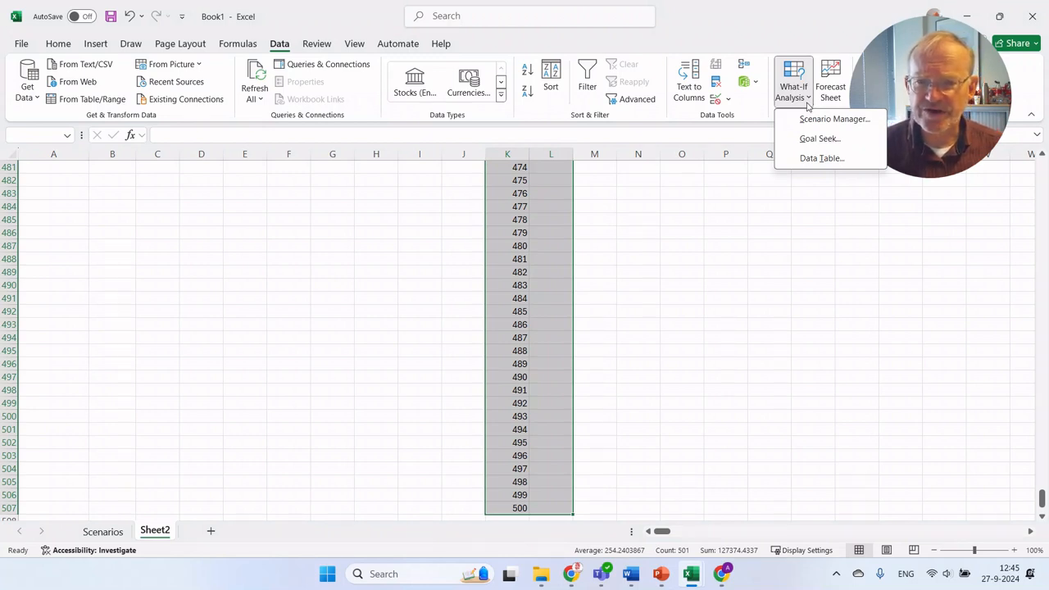
click(821, 158)
click(820, 199)
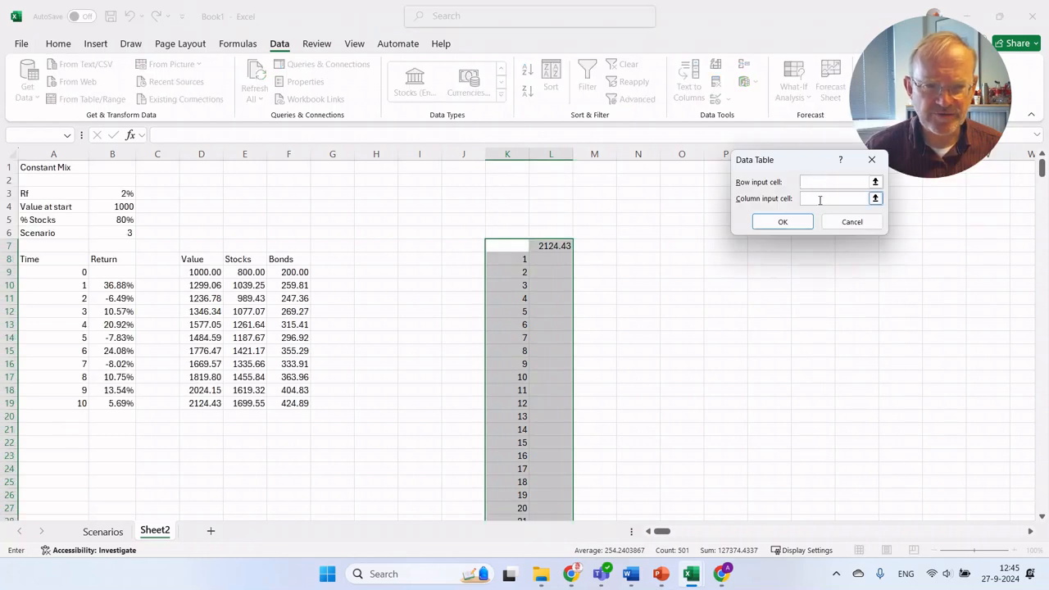
click(820, 199)
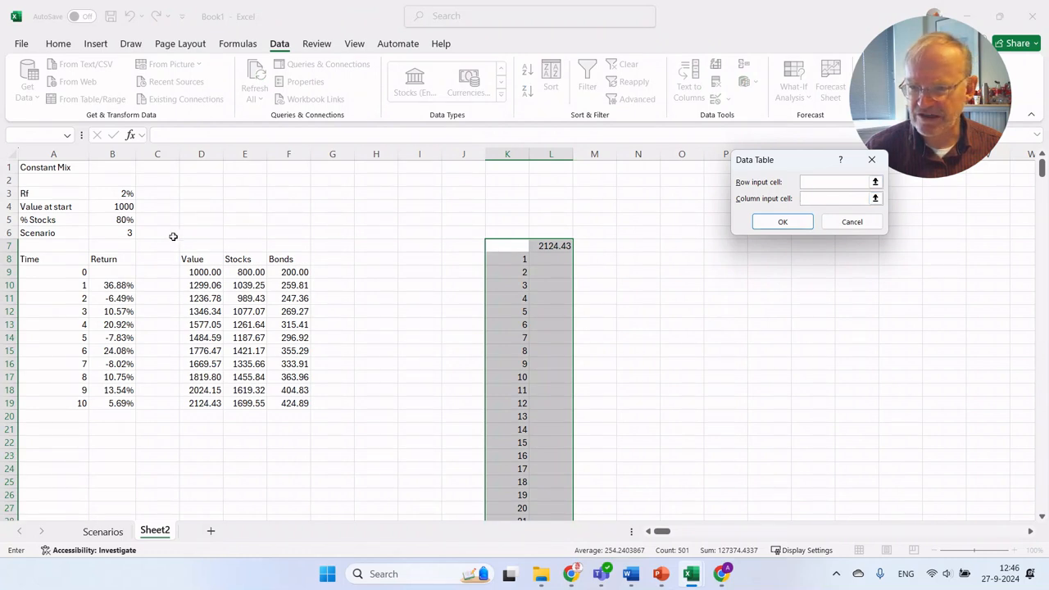
click(121, 236)
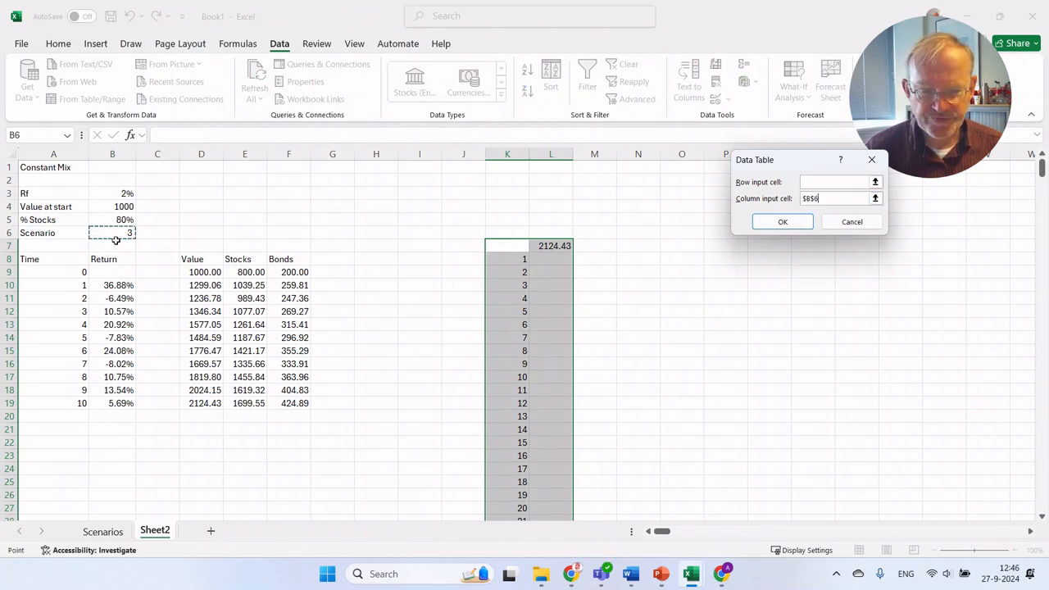
click(783, 222)
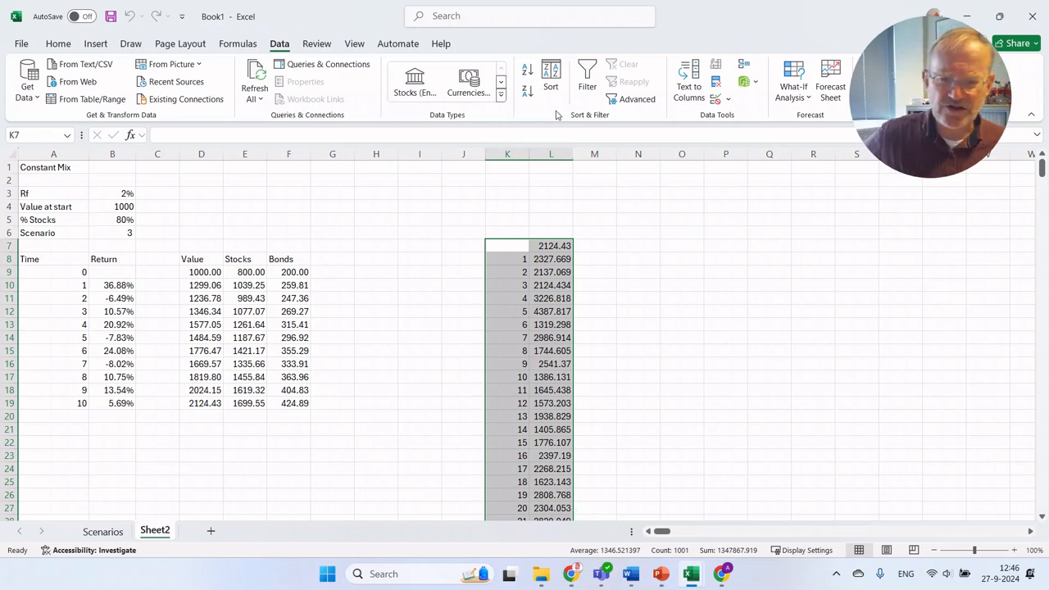
Check the data table's results down to scenario 500 in L507 and return to the top of the sheet
scroll(496, 363, down, 10)
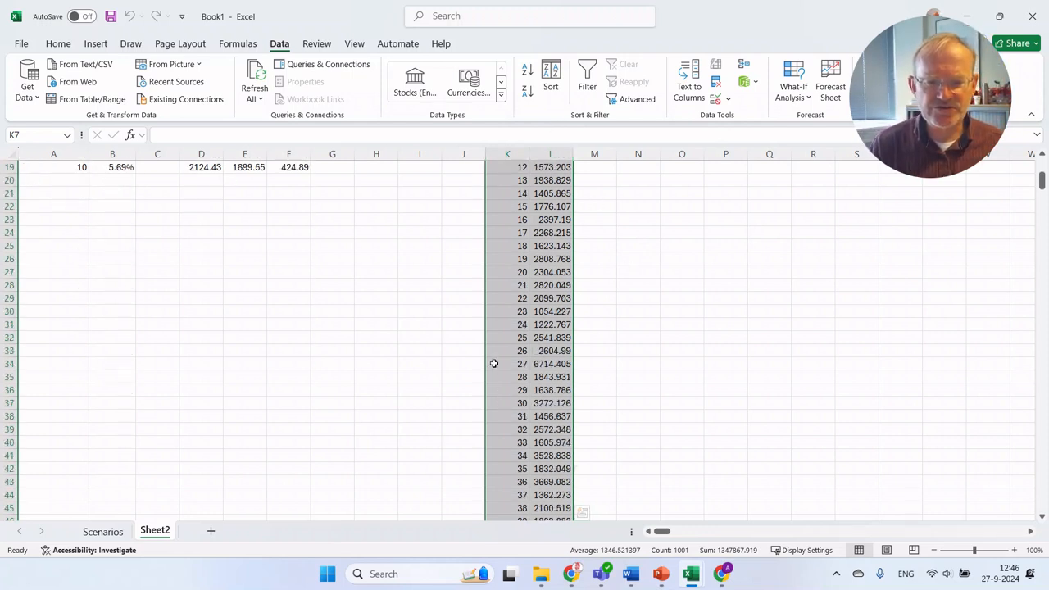
click(546, 363)
key(ctrl+Down)
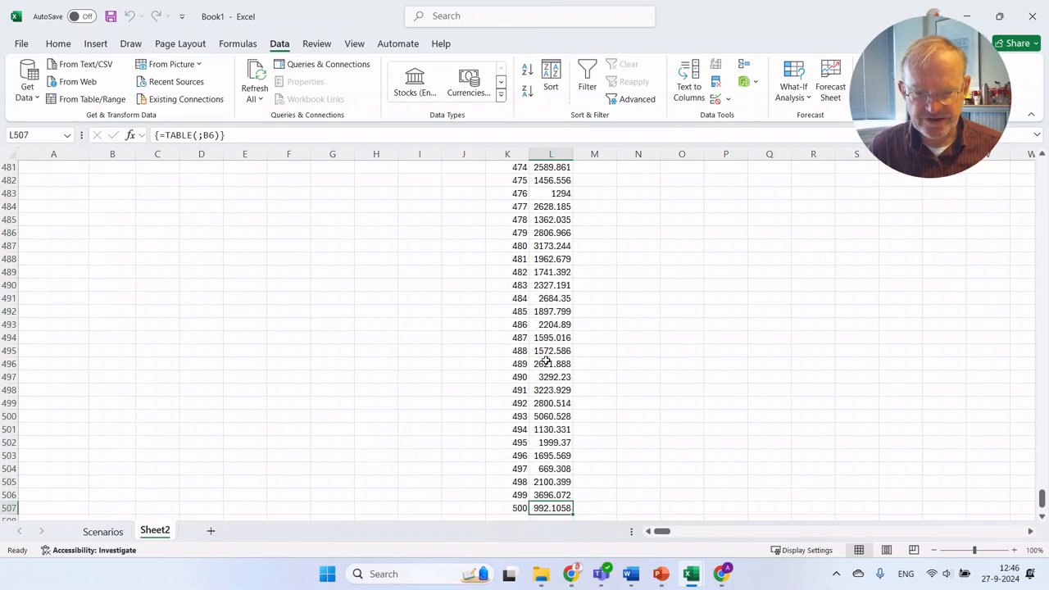
key(ctrl+Up)
key(ctrl+Up)
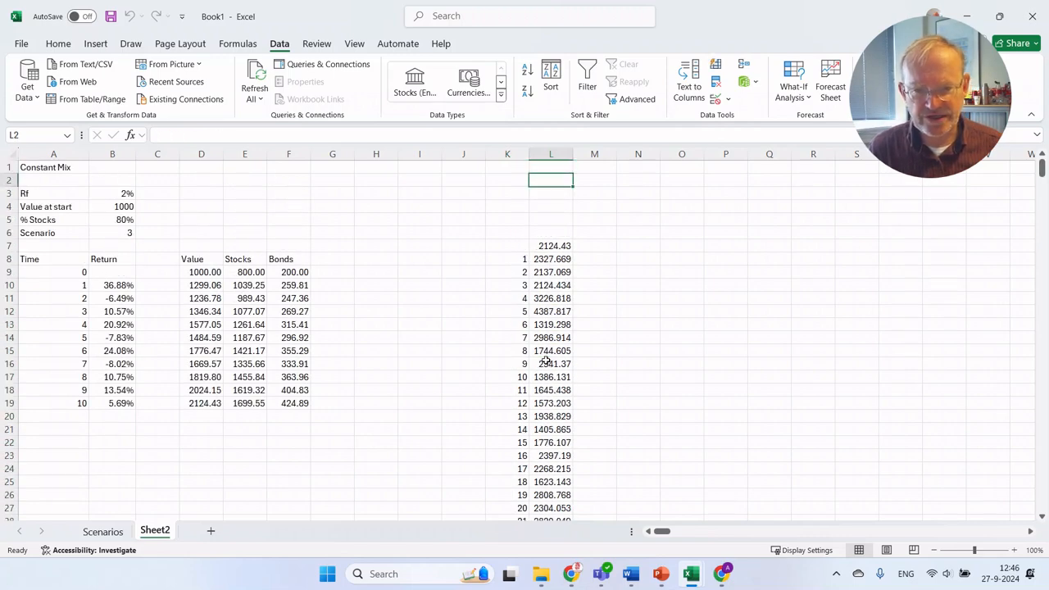
Calculate the mean of the 500 scenario final values in K2 with =AVERAGE(L8:L507)
key(Left)
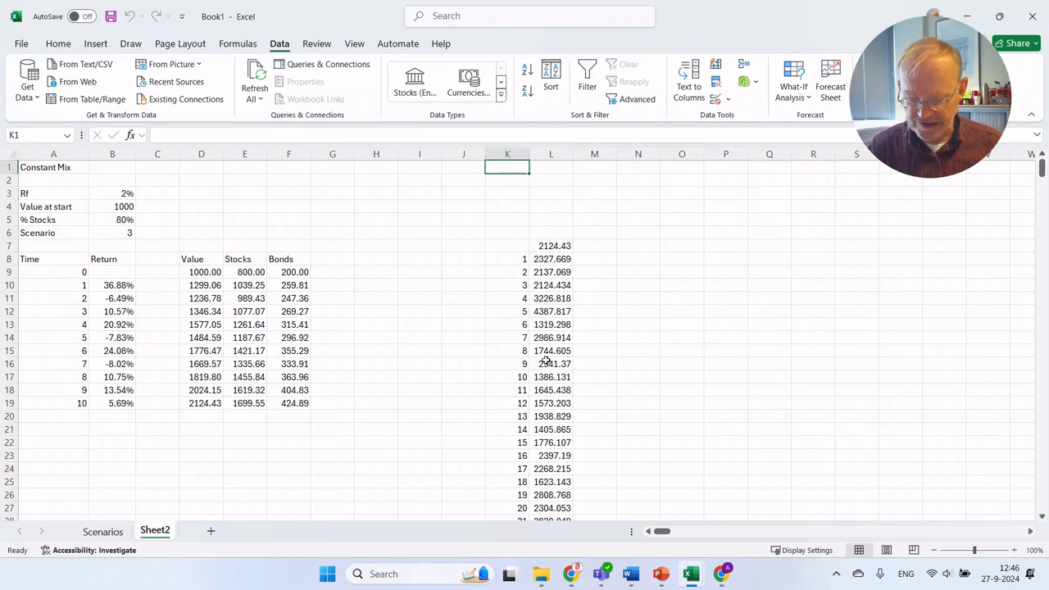
key(Down)
text(aver)
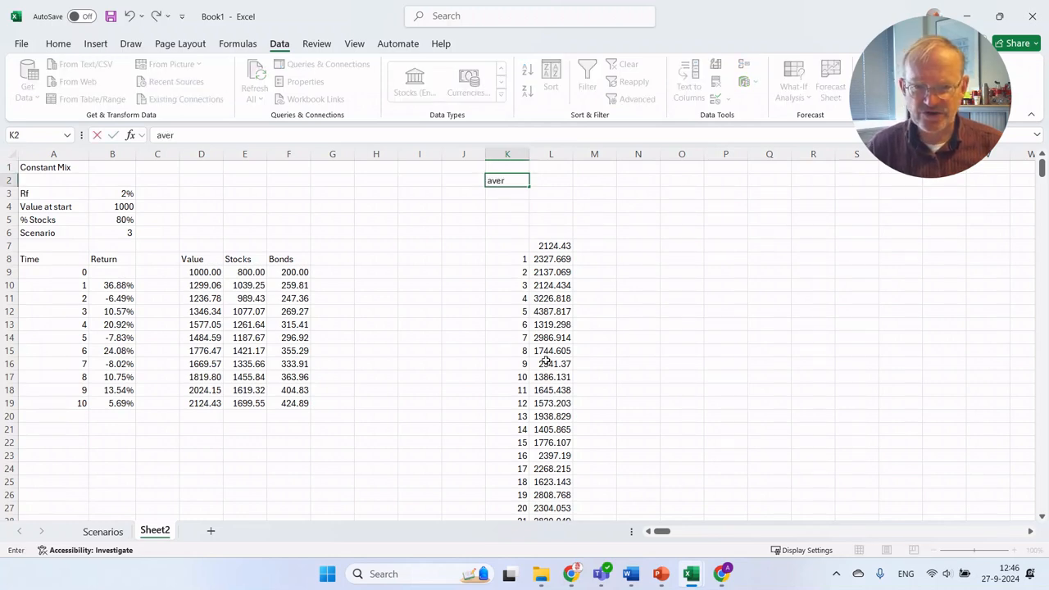
key(Escape)
text(=a)
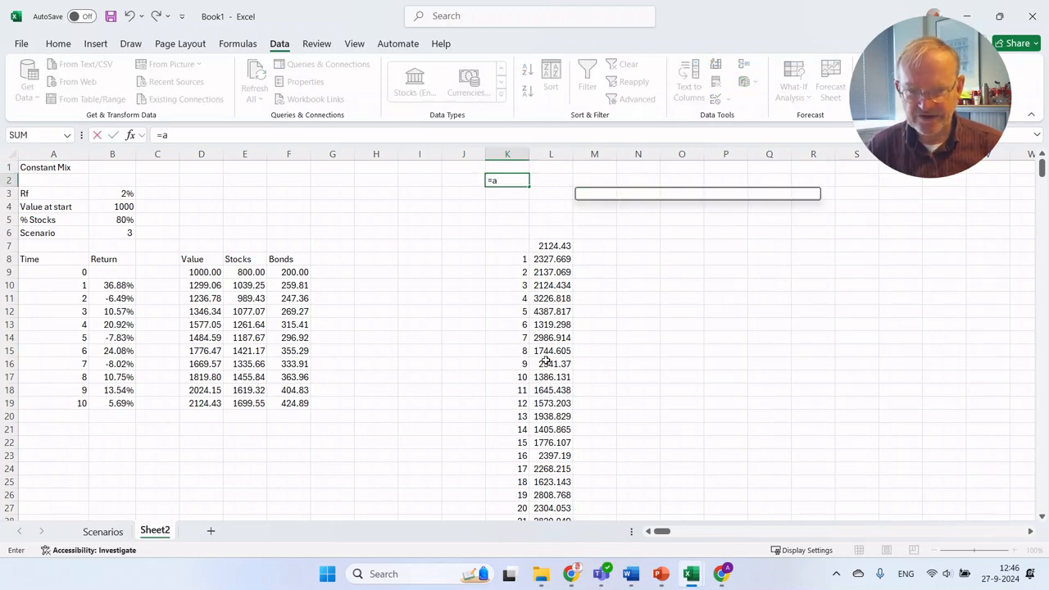
text(verage()
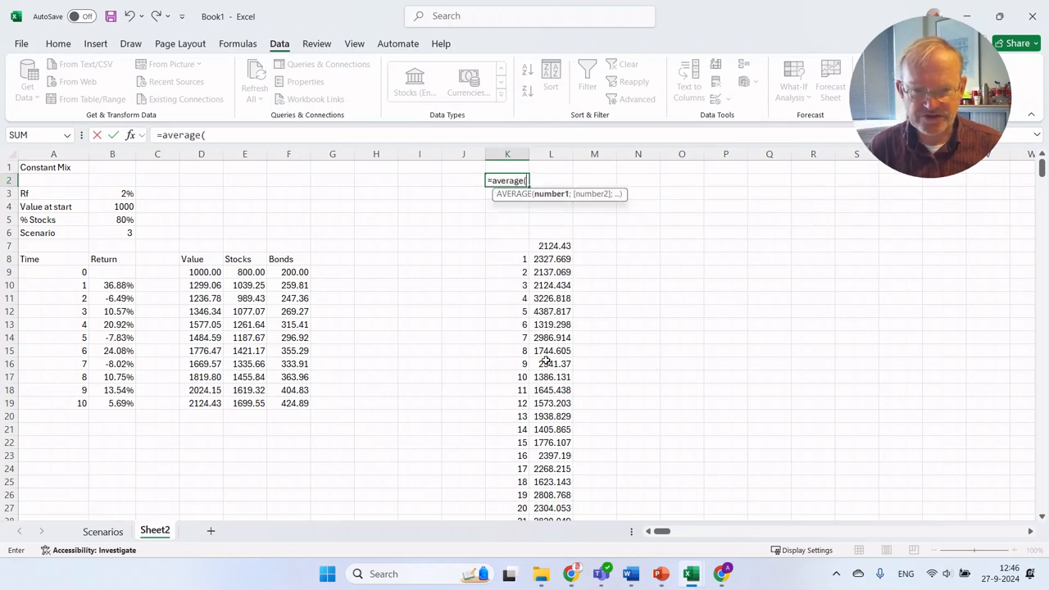
key(Down)
key(Down)
key(Down)
key(Down)
key(Down)
key(Down)
key(Right)
key(ctrl+shift+Down)
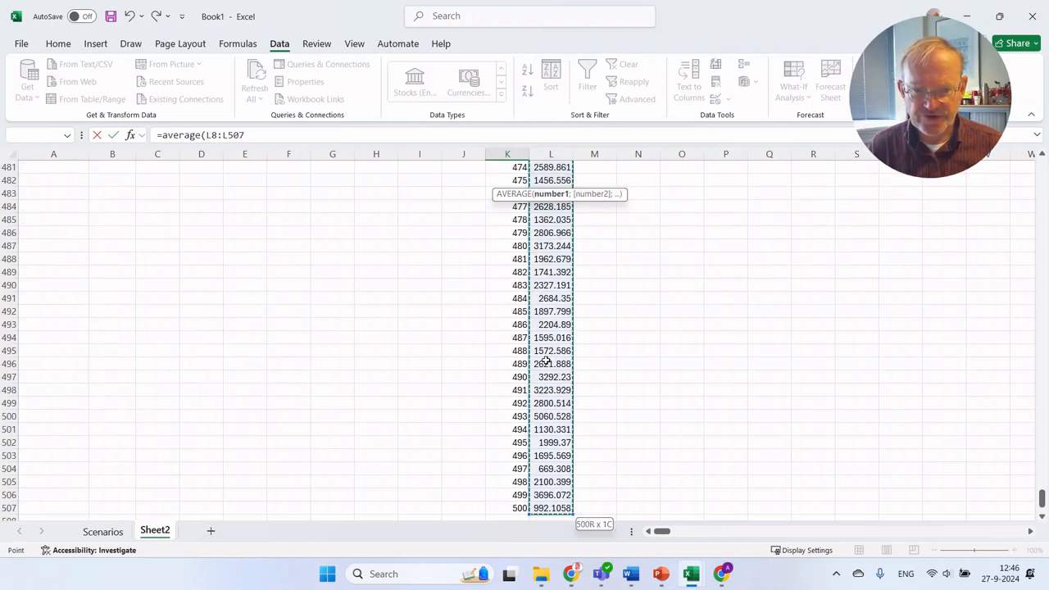
key(Return)
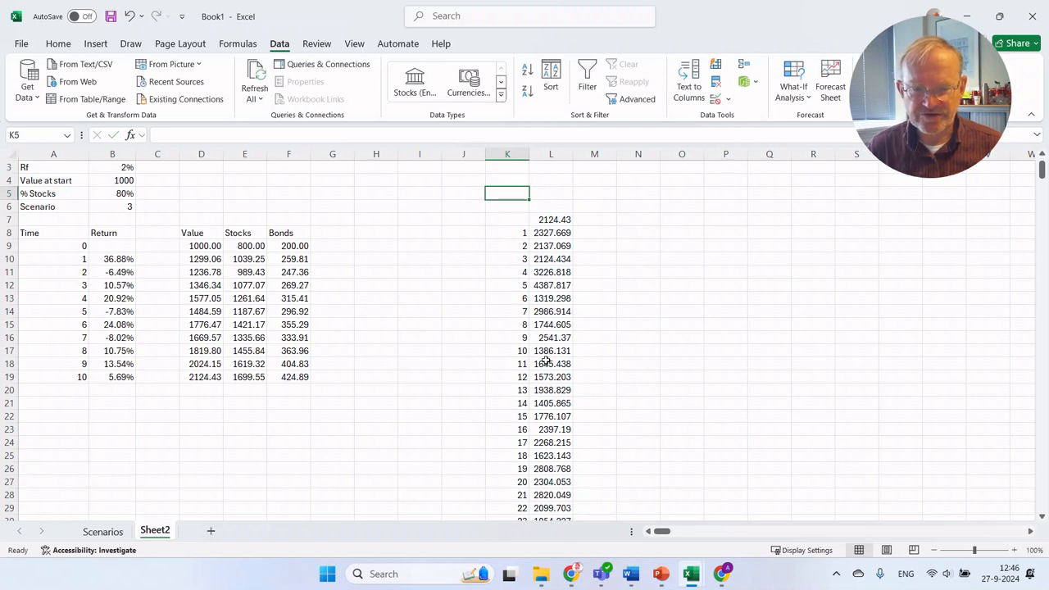
Move the average formula from K2 to L2 and label it Average in K2
key(Up)
key(Up)
key(Down)
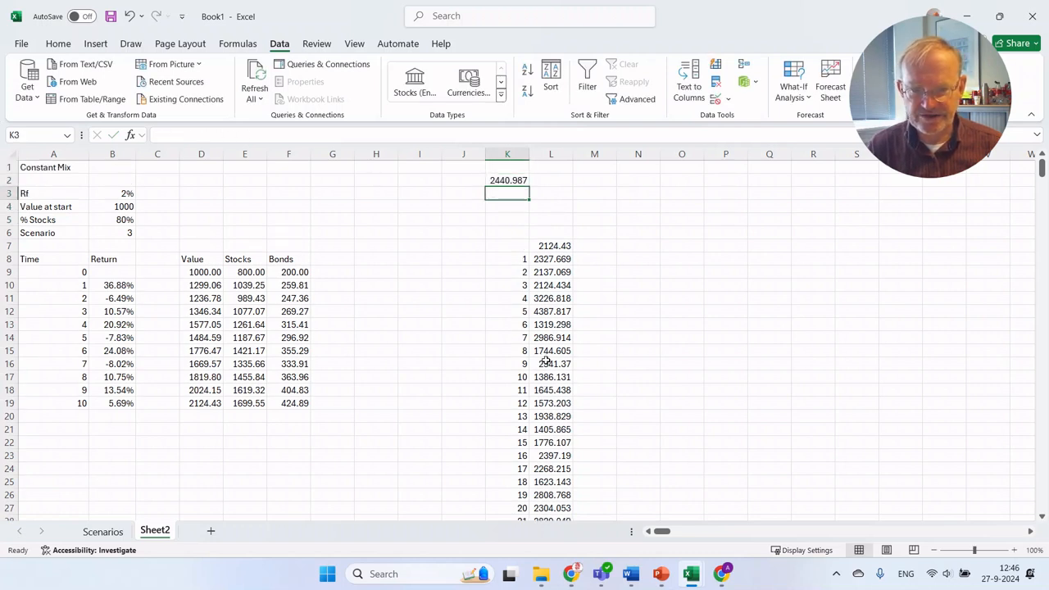
key(ctrl+x)
key(Right)
key(ctrl+v)
key(Left)
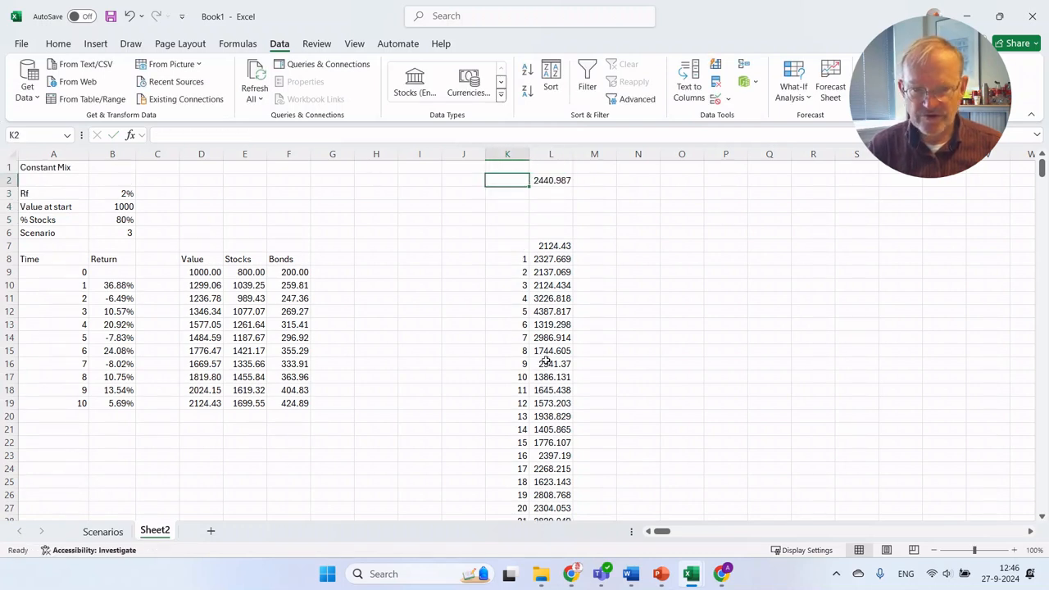
text(Average)
key(Return)
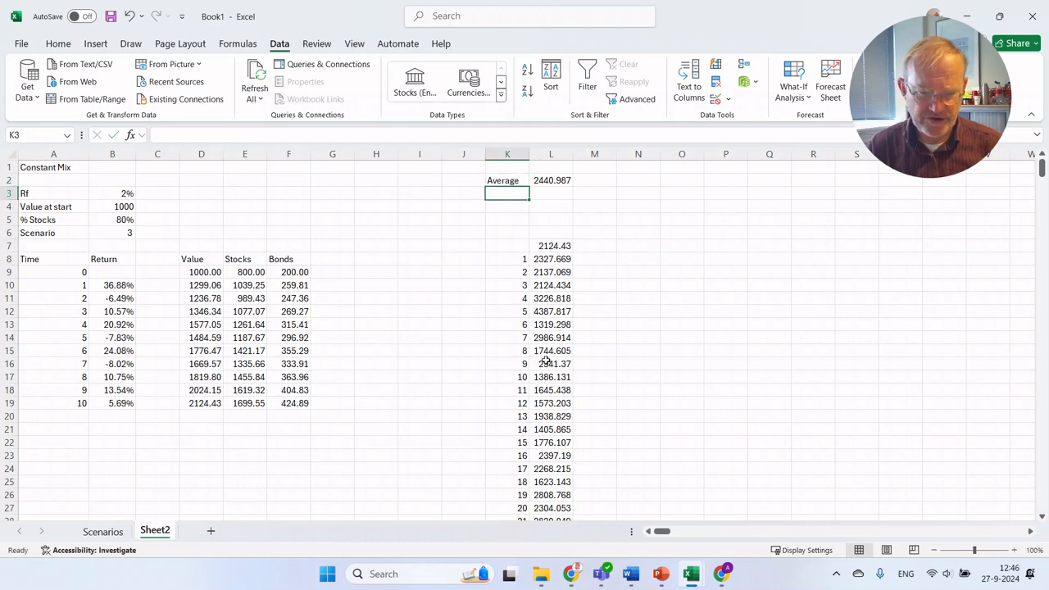
Add the label Median in K3 and calculate it beside it in L3 with =MEDIAN(L8:L507)
text(Median)
key(Tab)
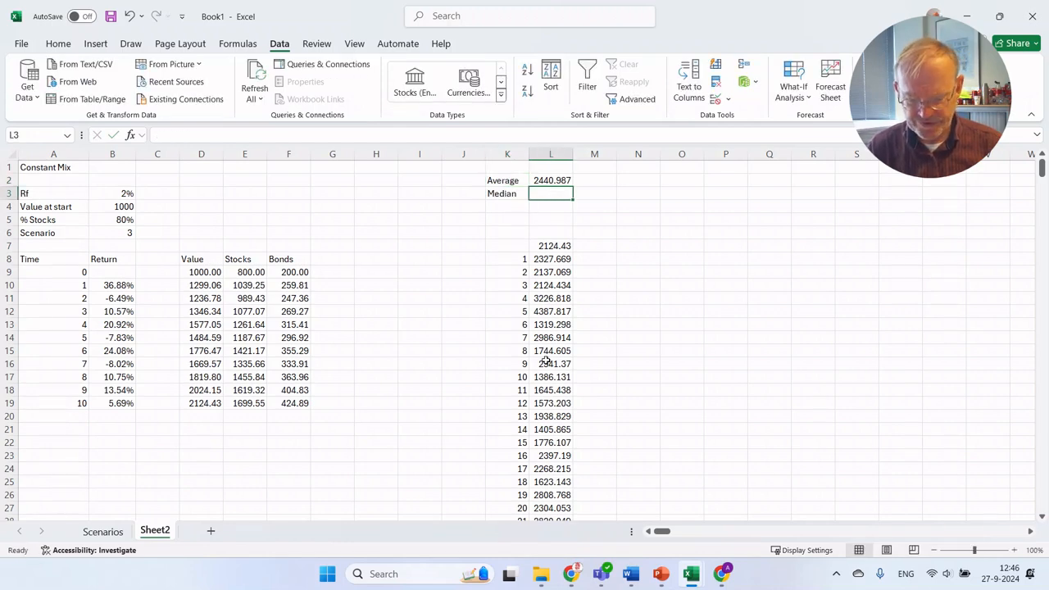
text(=med)
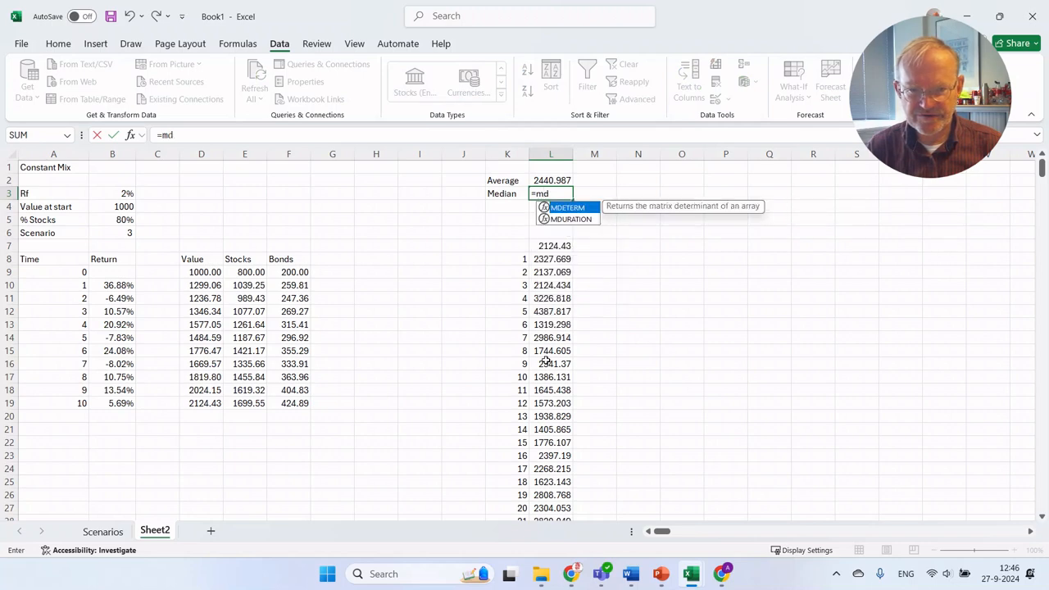
text(ia)
key(BackSpace)
key(BackSpace)
key(BackSpace)
text(edia)
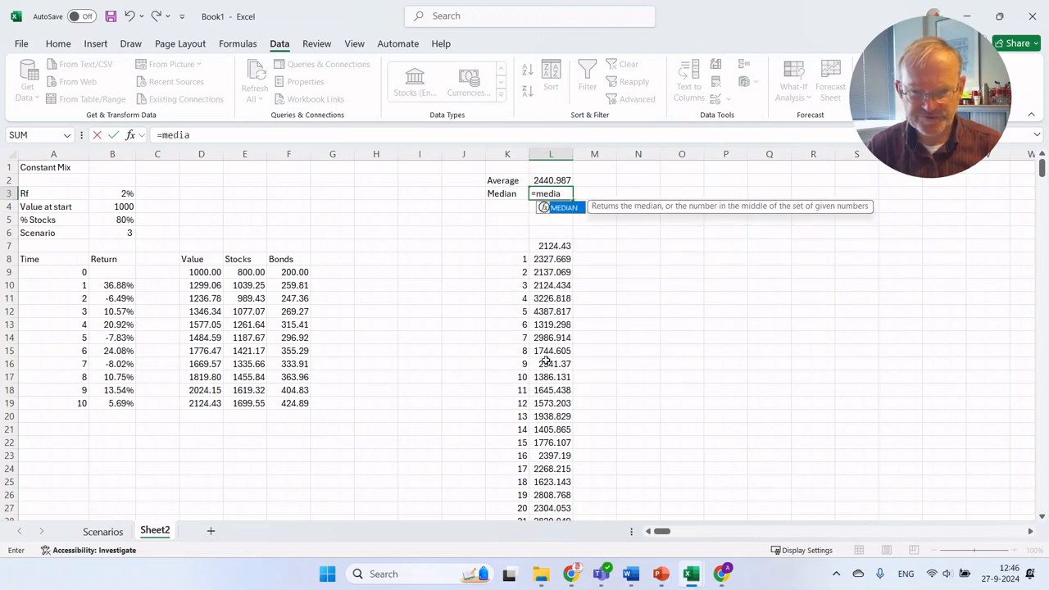
text(n()
key(Down)
key(Down)
key(Down)
key(Down)
key(Down)
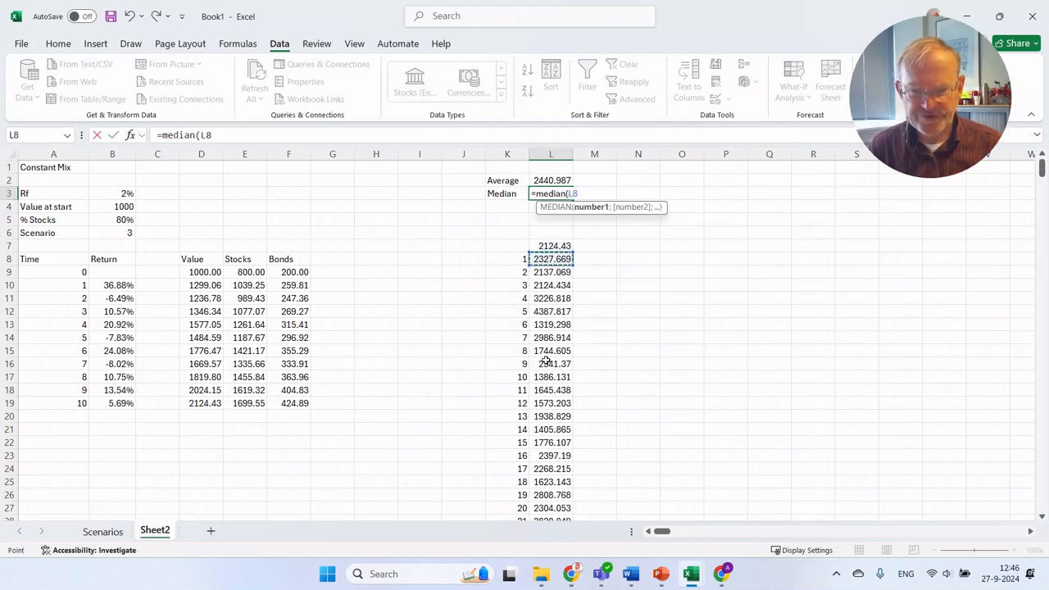
key(ctrl+shift+Down)
key(Return)
key(Up)
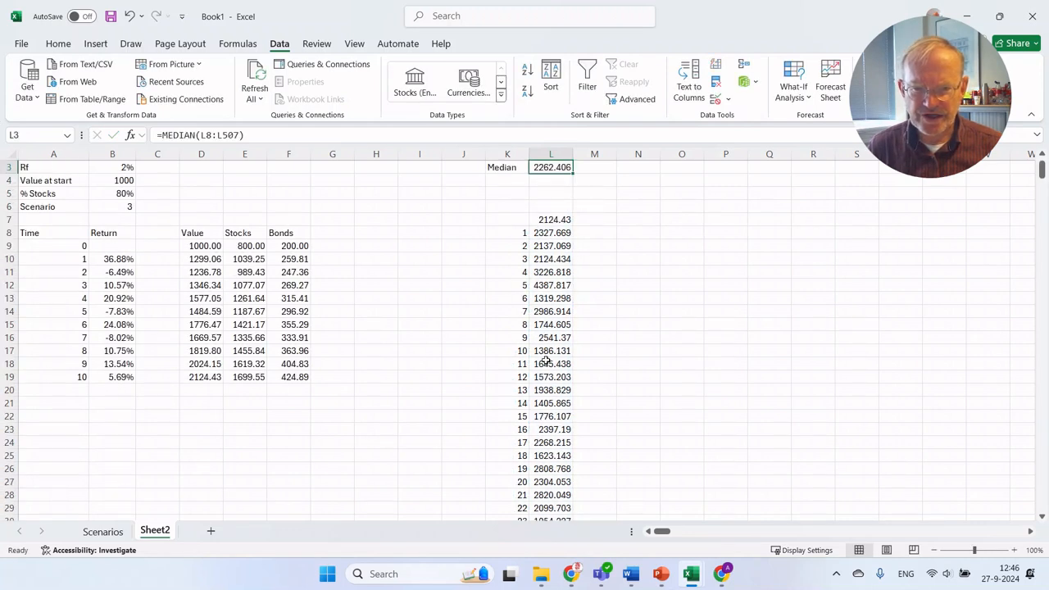
Add the label P(V<800) in K4, below the Median label
scroll(546, 361, up, 1)
key(Down)
key(Left)
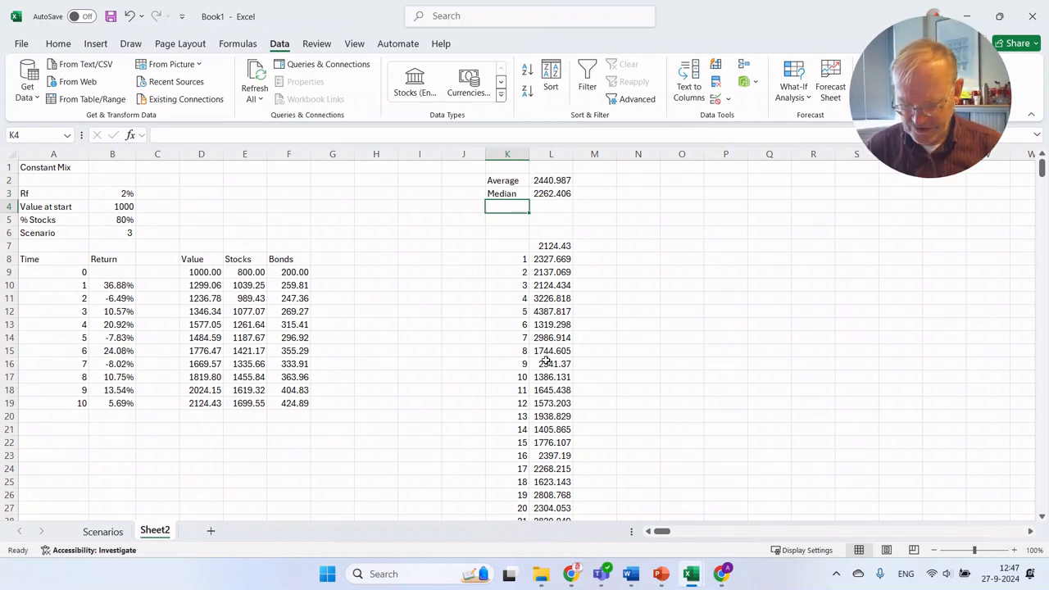
text(P()
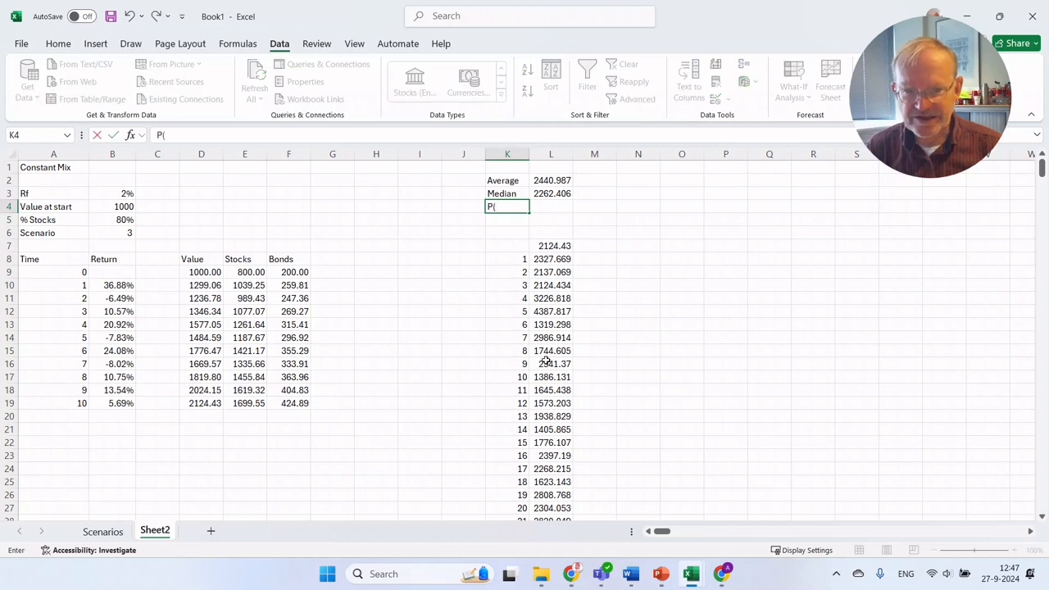
text(V<)
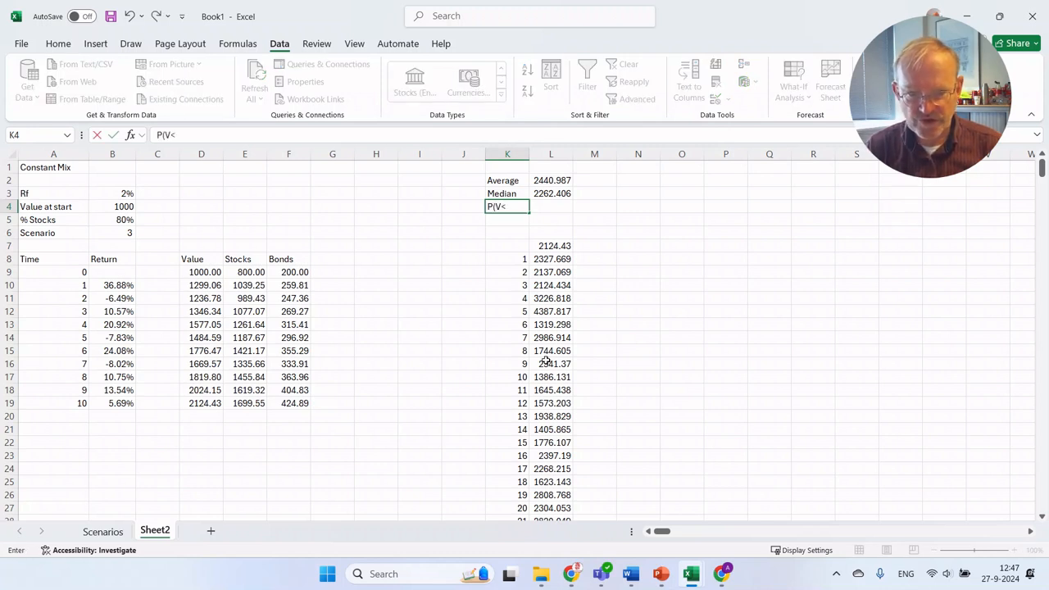
text(800)
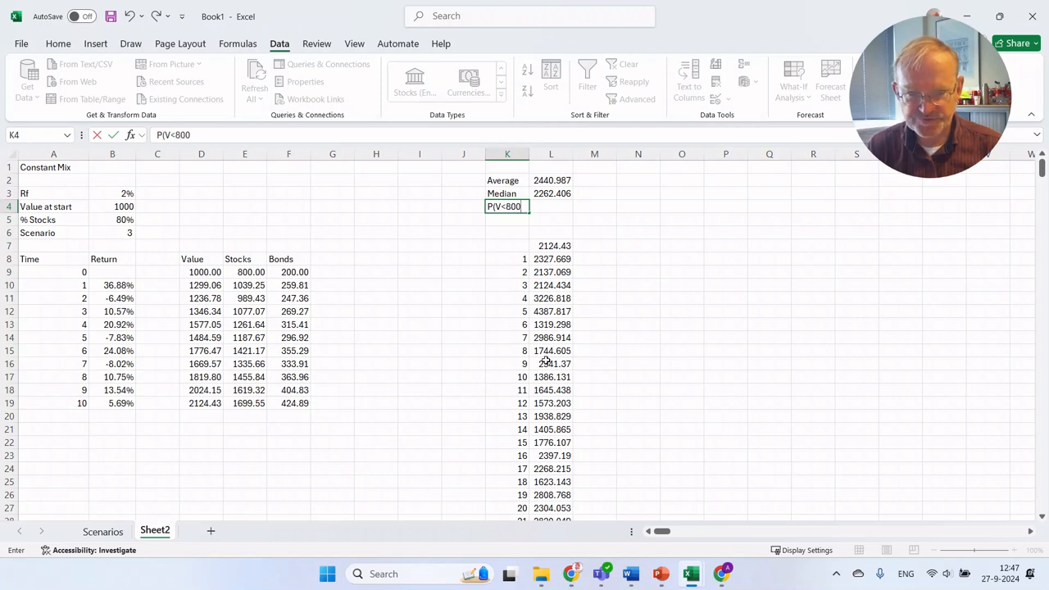
text())
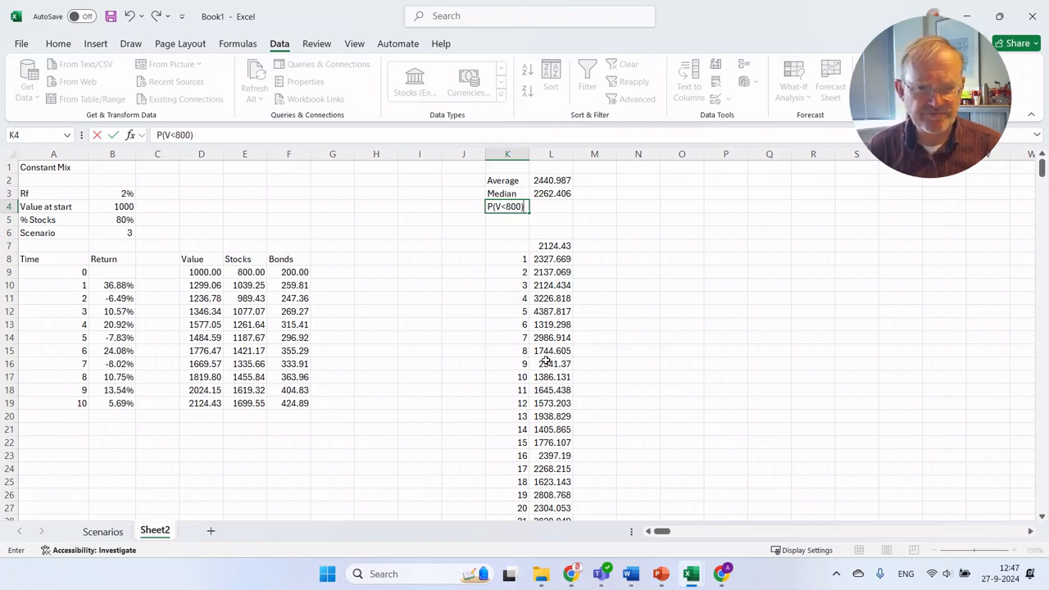
key(Tab)
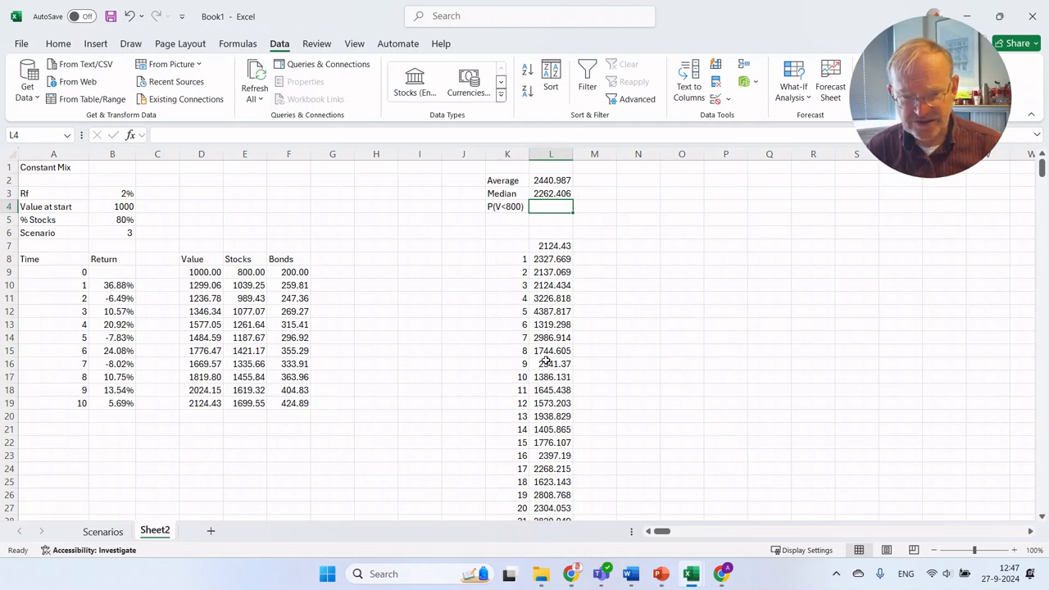
Calculate the shortfall probability in L4 as the share of final values below 800, with =AVERAGE((L8:L507<800)*1)
text(=)
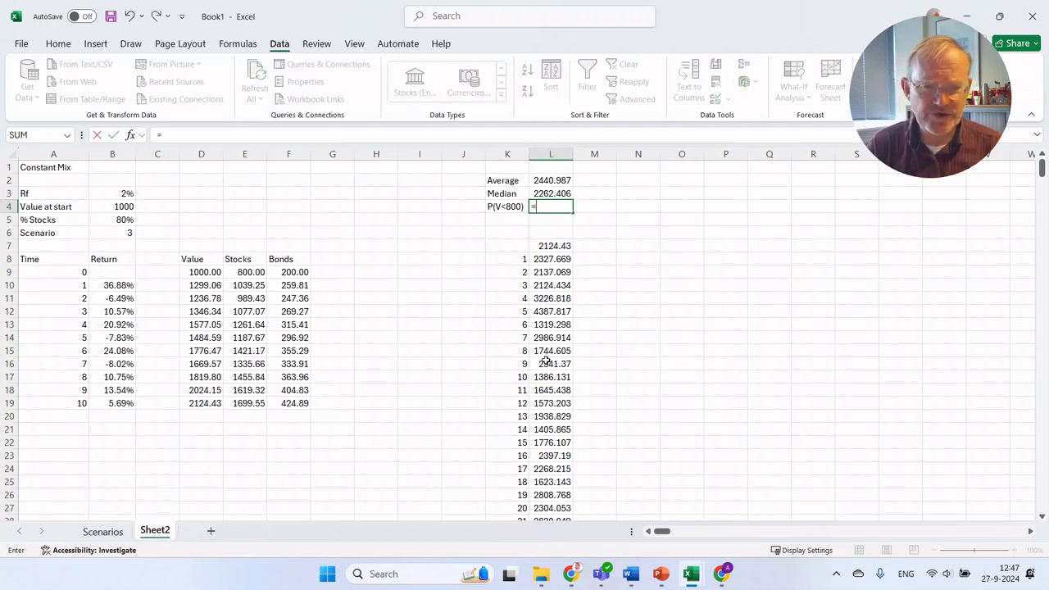
text(av)
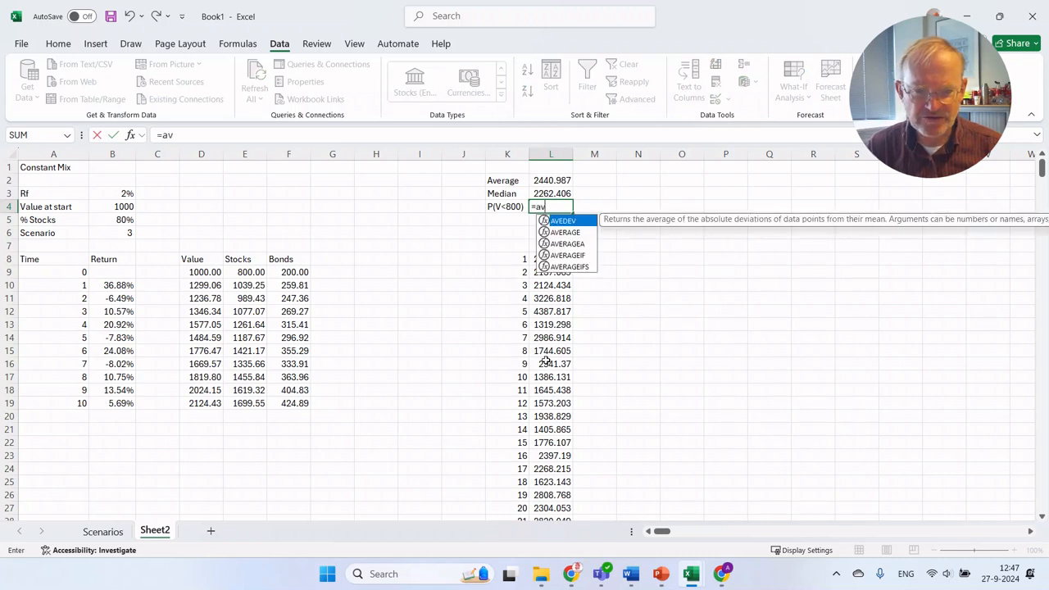
text(erage)
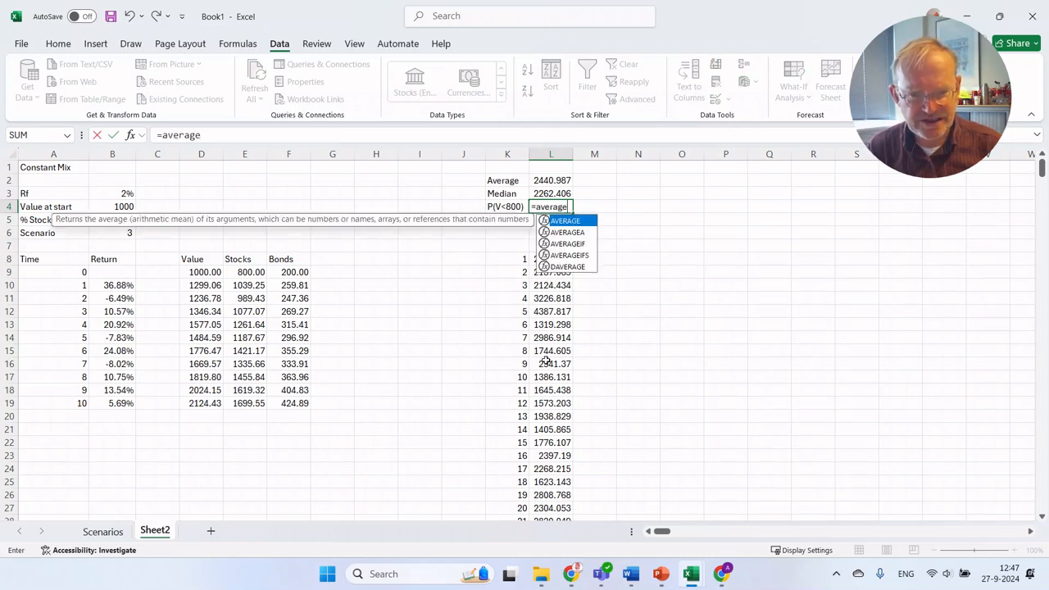
text(()
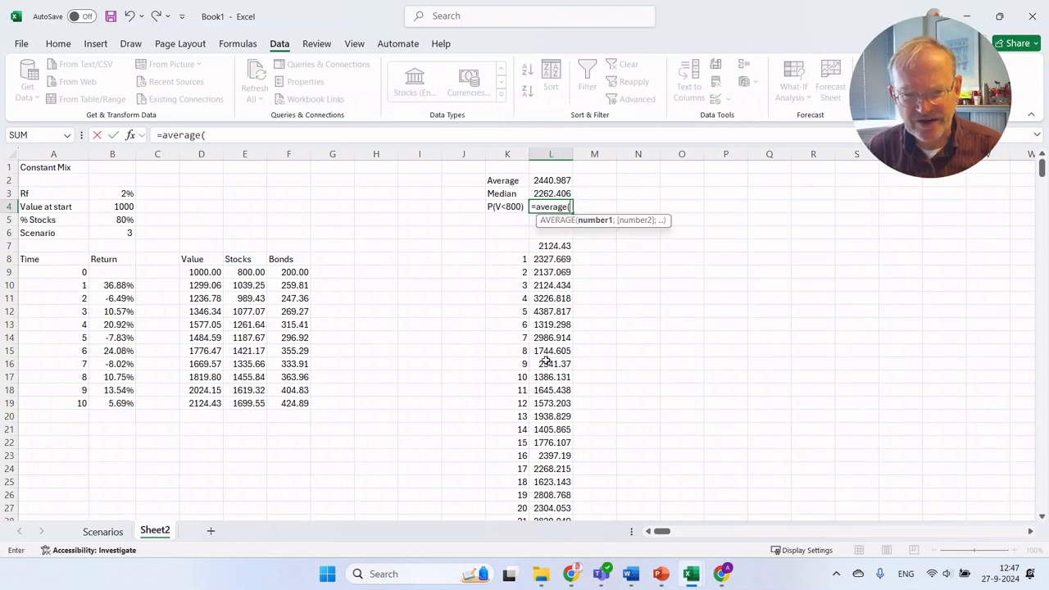
text(()
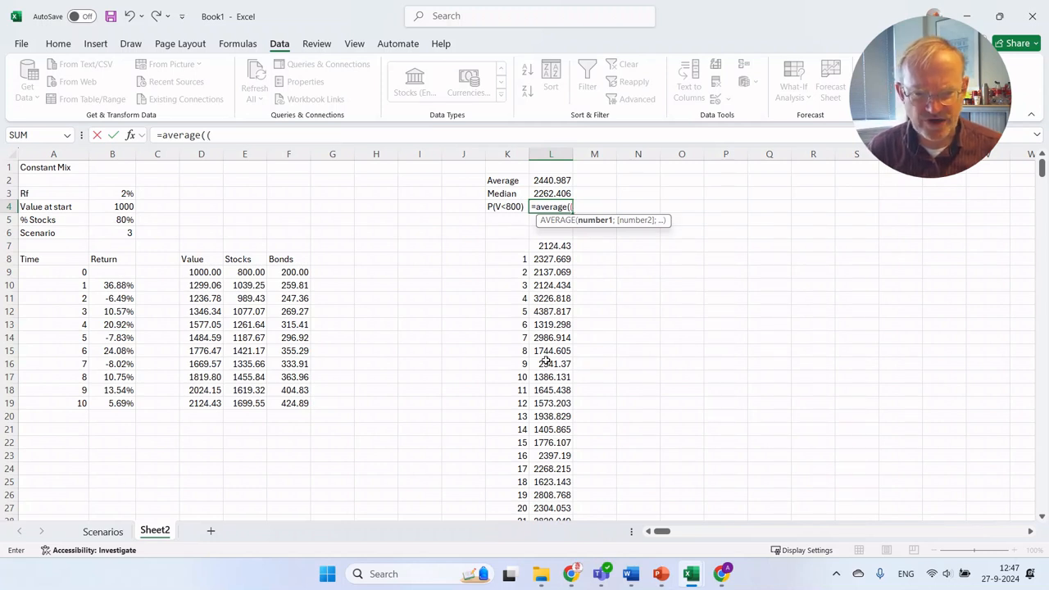
key(Down)
key(Down)
key(Down)
key(Down)
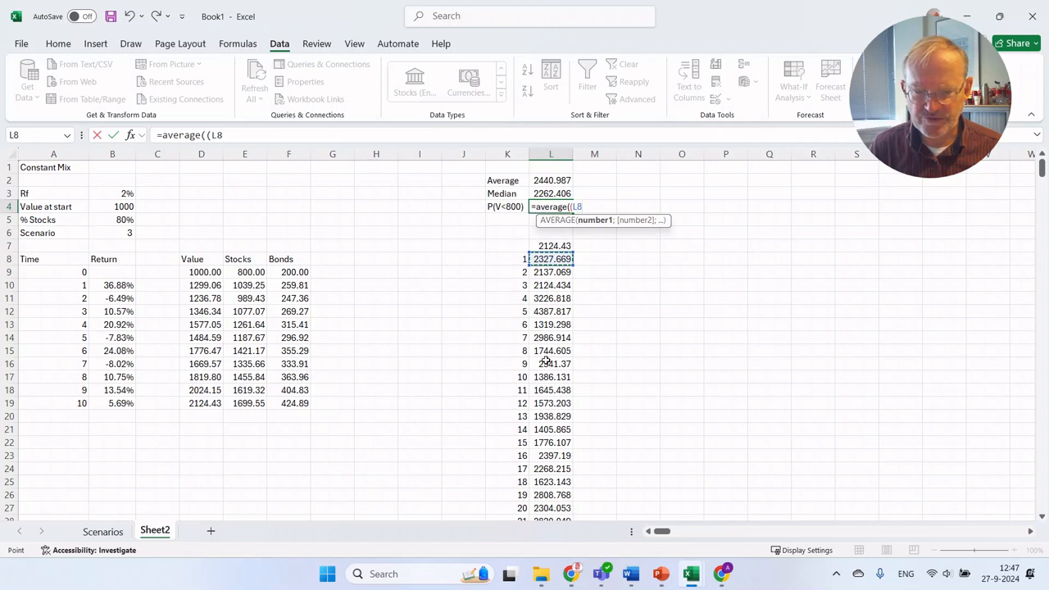
key(ctrl+shift+Down)
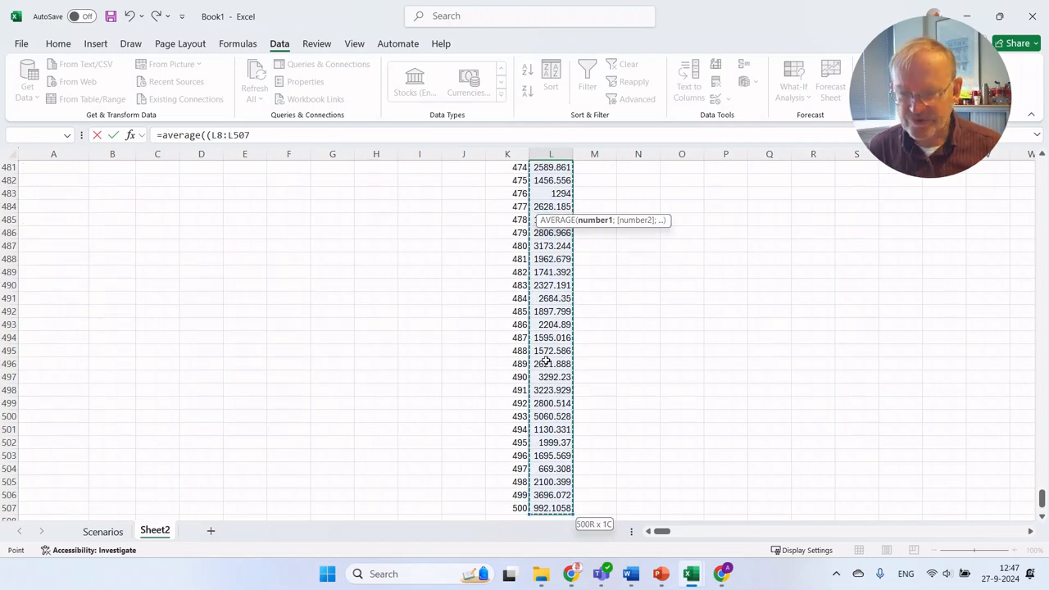
text(<)
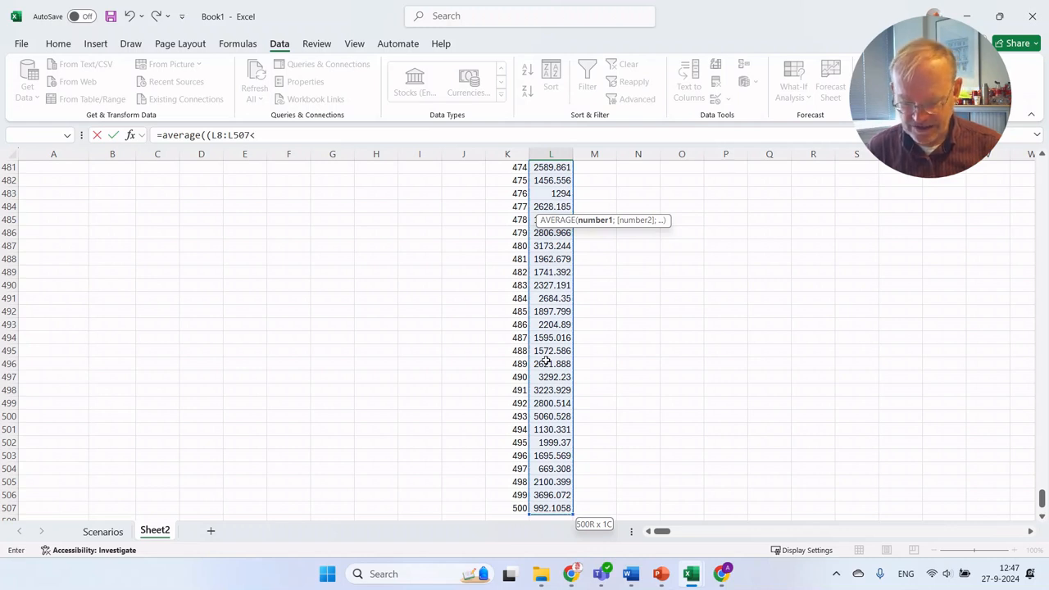
text(800))
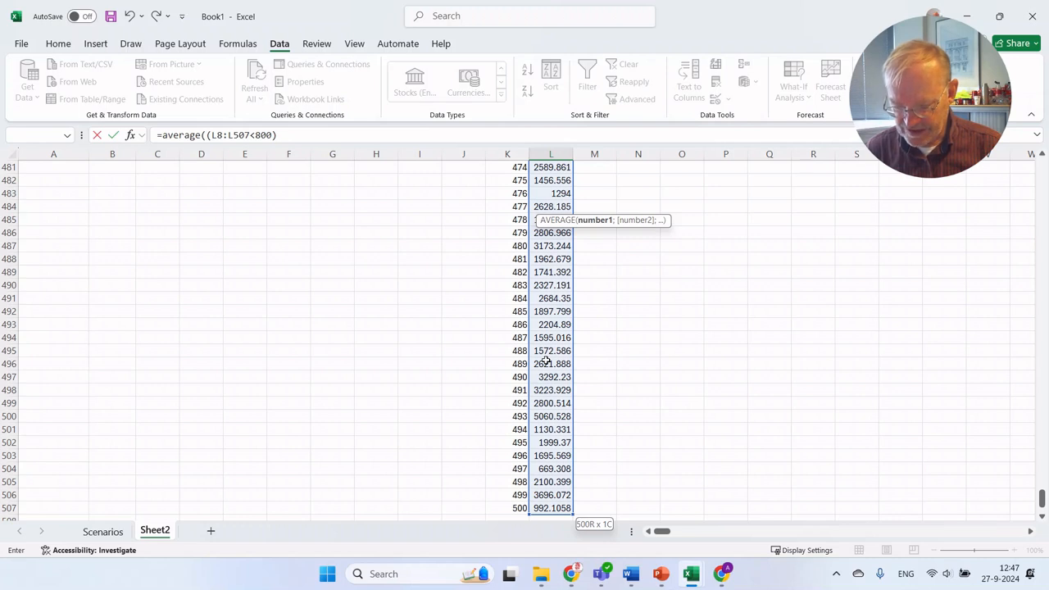
text(*1))
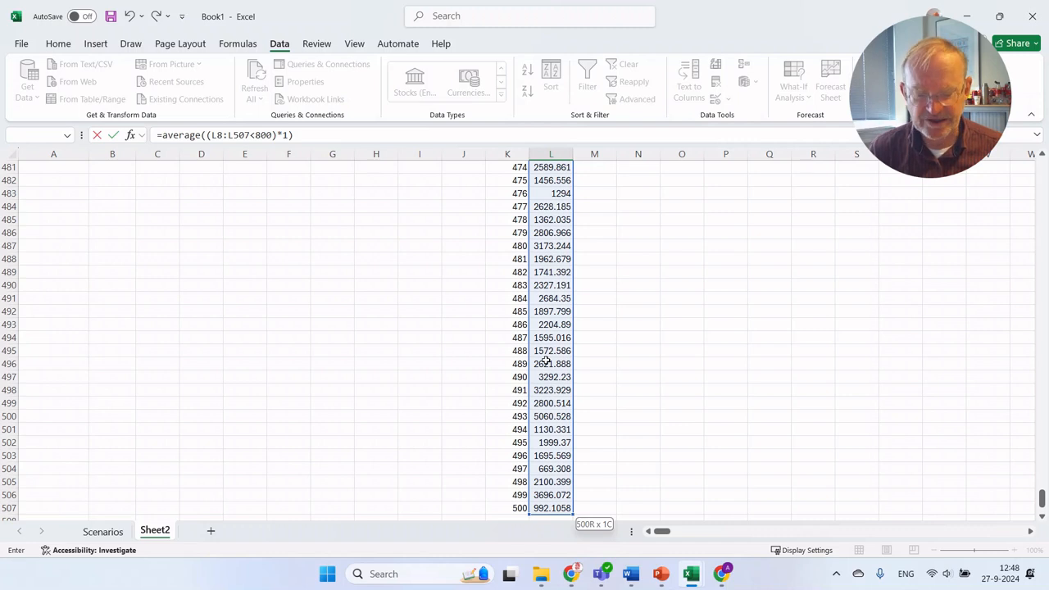
key(Return)
Format the shortfall probability in L4 as a percentage with one decimal place
key(Up)
key(Up)
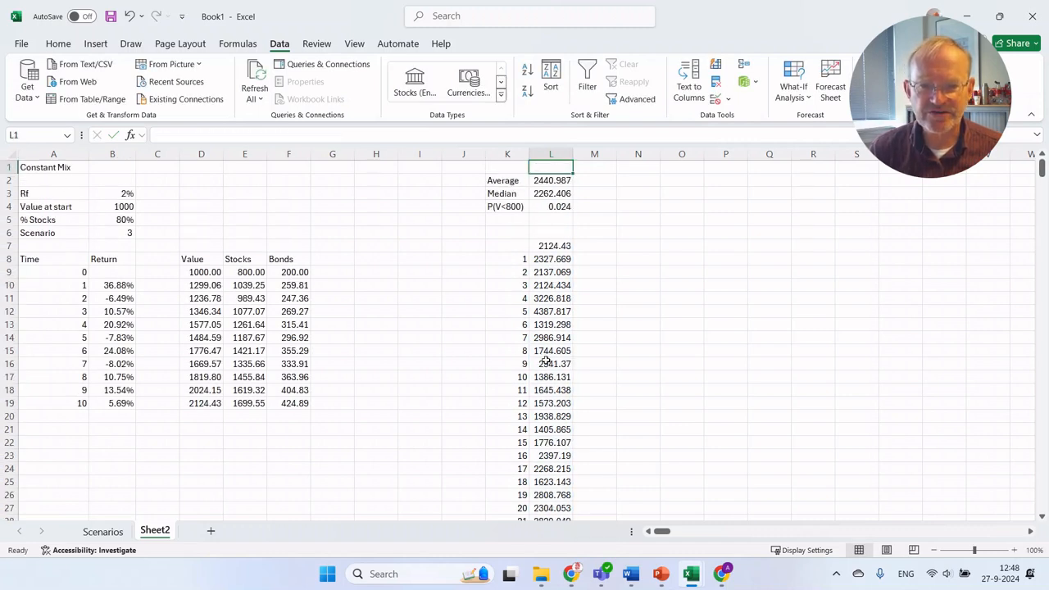
key(Down)
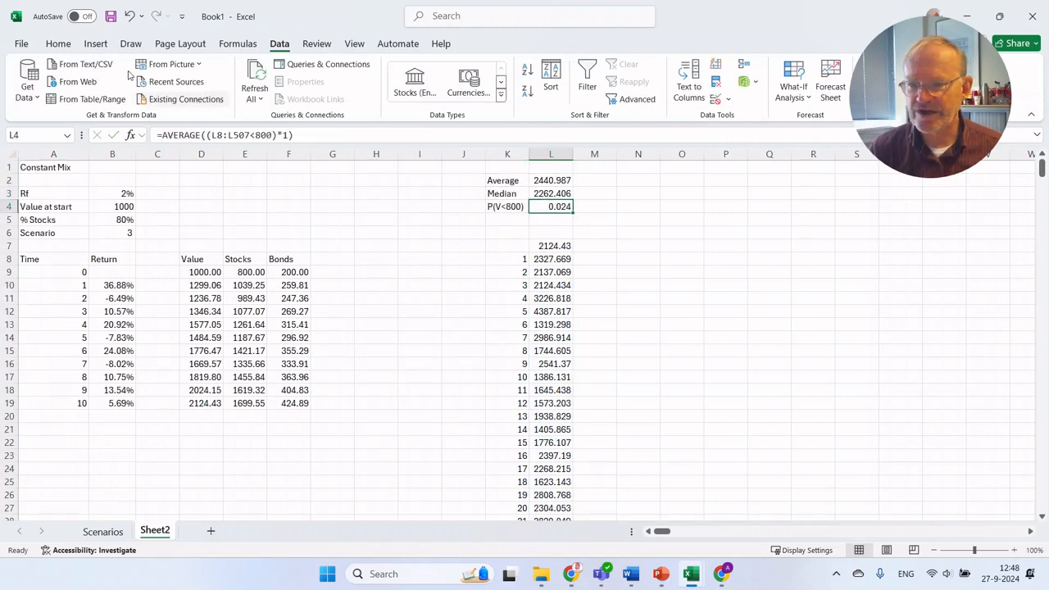
click(56, 43)
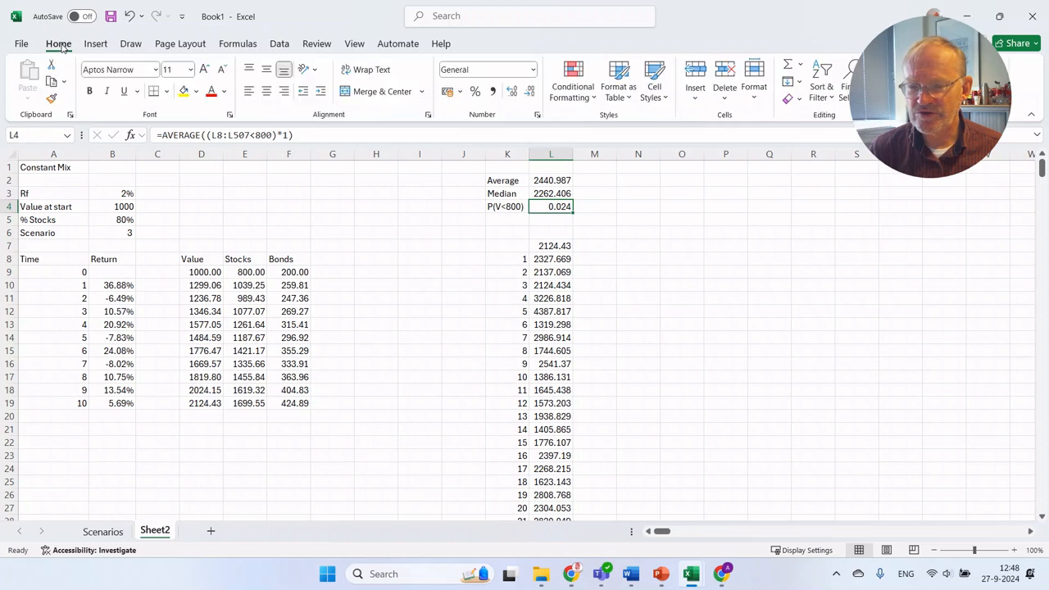
click(476, 91)
click(515, 94)
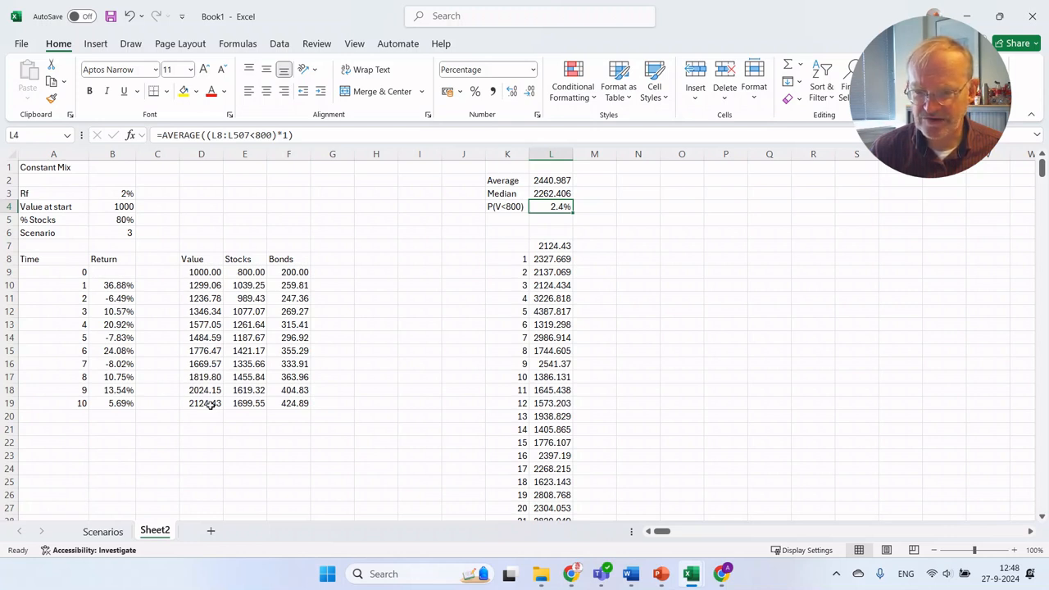
Review the starting stocks formula in E9 and the returns on the Scenarios sheet, and return to Sheet2
click(239, 274)
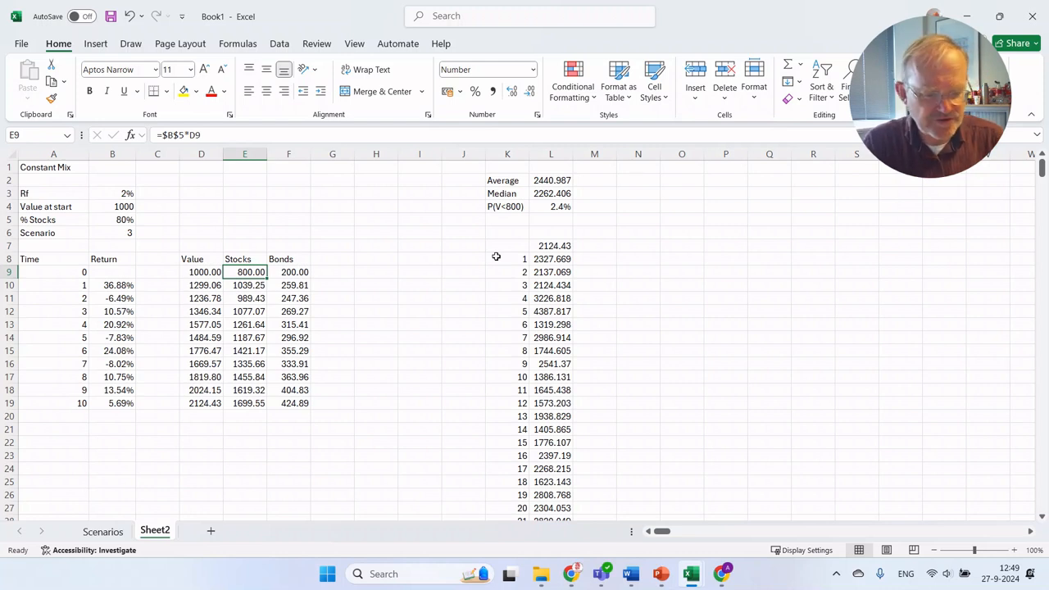
click(103, 532)
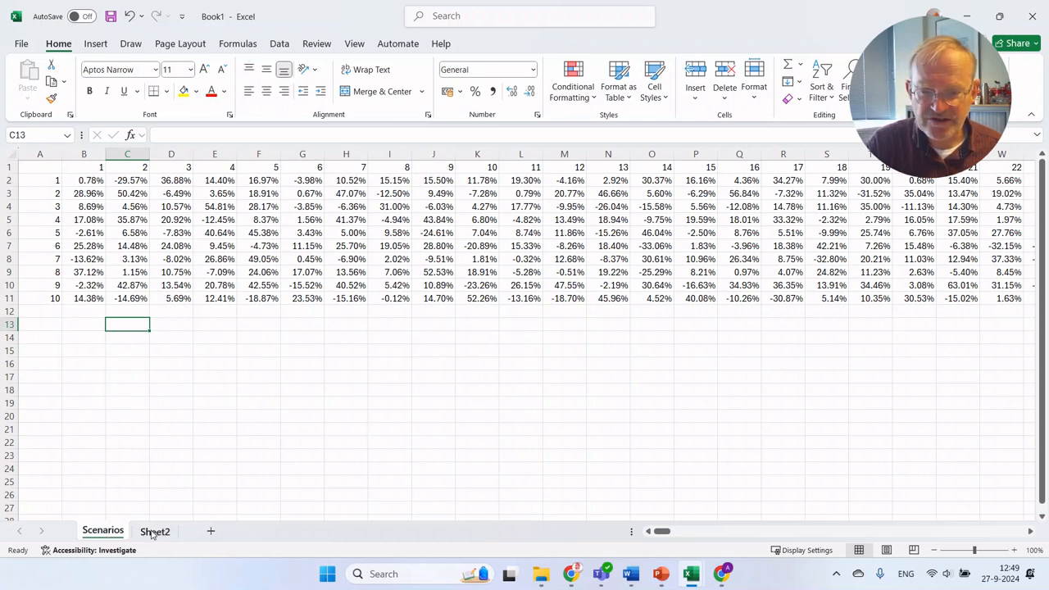
click(154, 532)
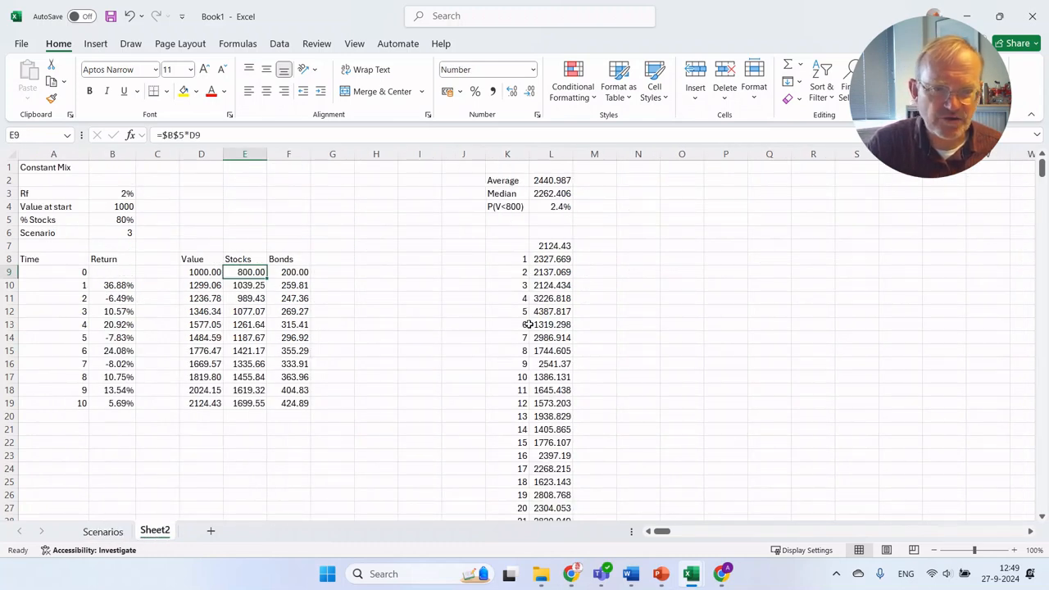